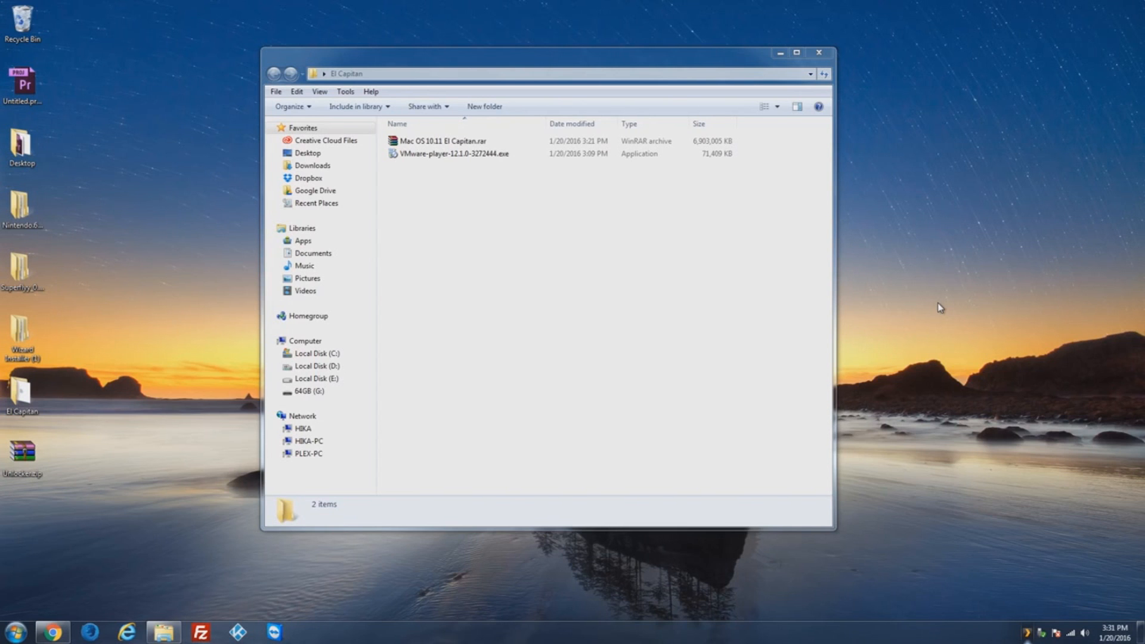
# Step: Launch the VMware-player-12.1.0-3272444.exe installer from the El Capitan folder and allow it to run
pyautogui.click(525, 192)
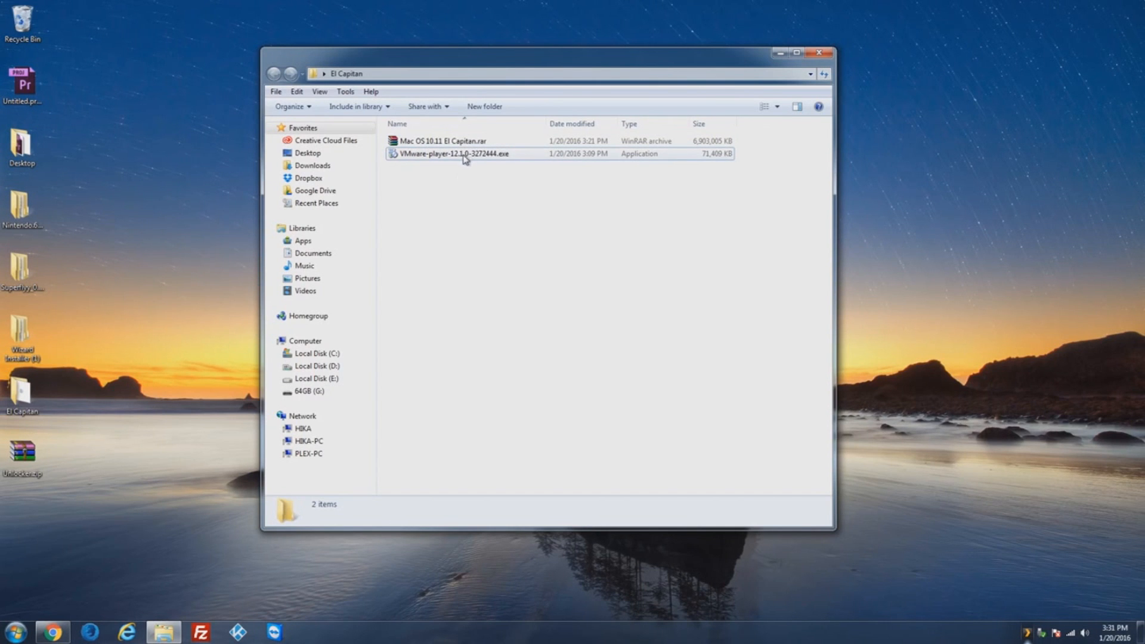
pyautogui.doubleClick(435, 154)
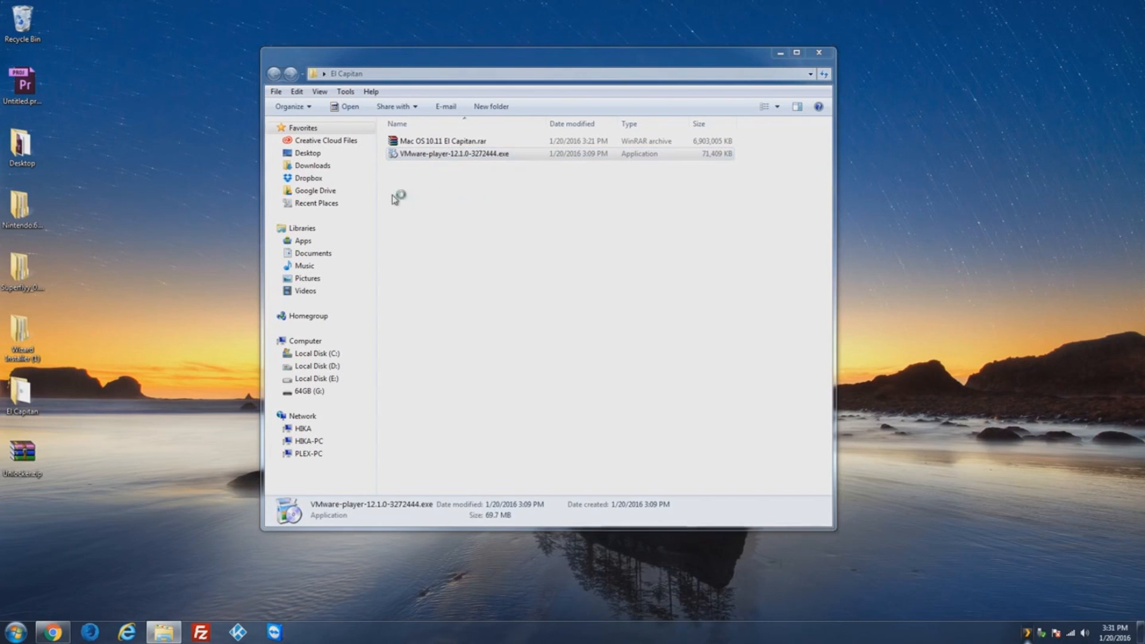
pyautogui.click(611, 332)
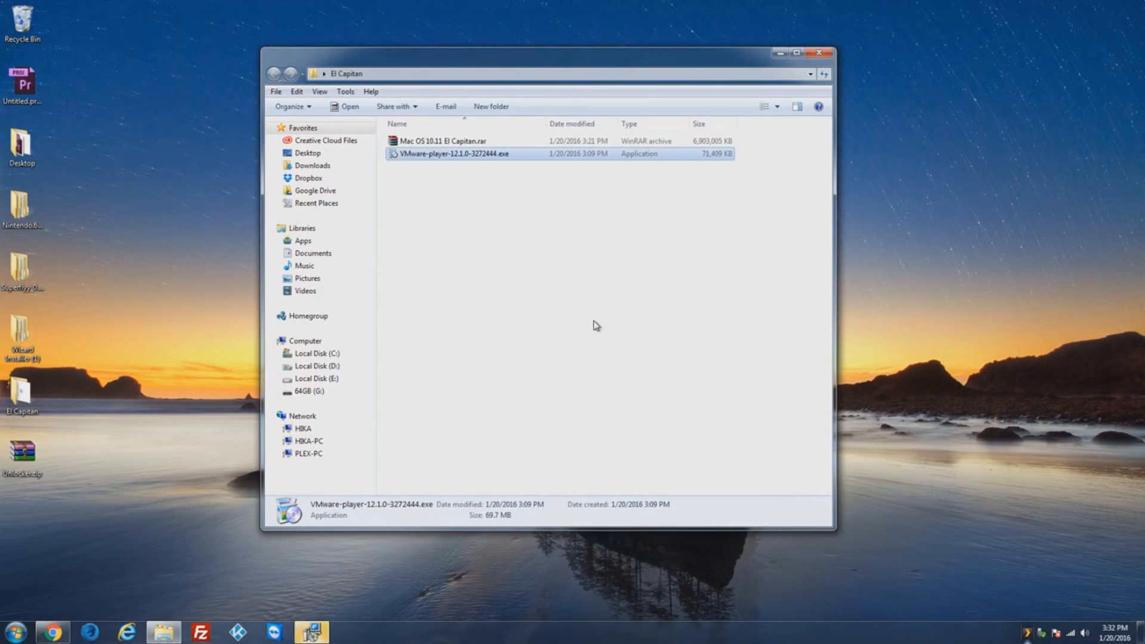
# Step: Accept the licence and install VMware Player with default location, settings and both shortcuts
pyautogui.click(634, 409)
pyautogui.click(442, 378)
pyautogui.click(634, 408)
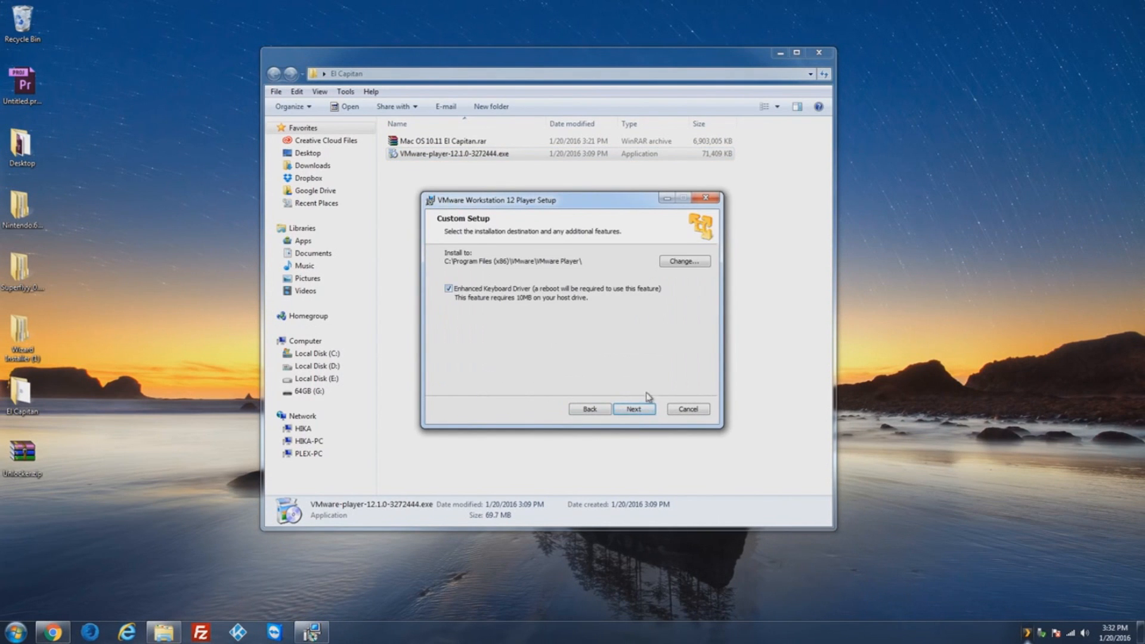
pyautogui.click(634, 408)
pyautogui.click(634, 409)
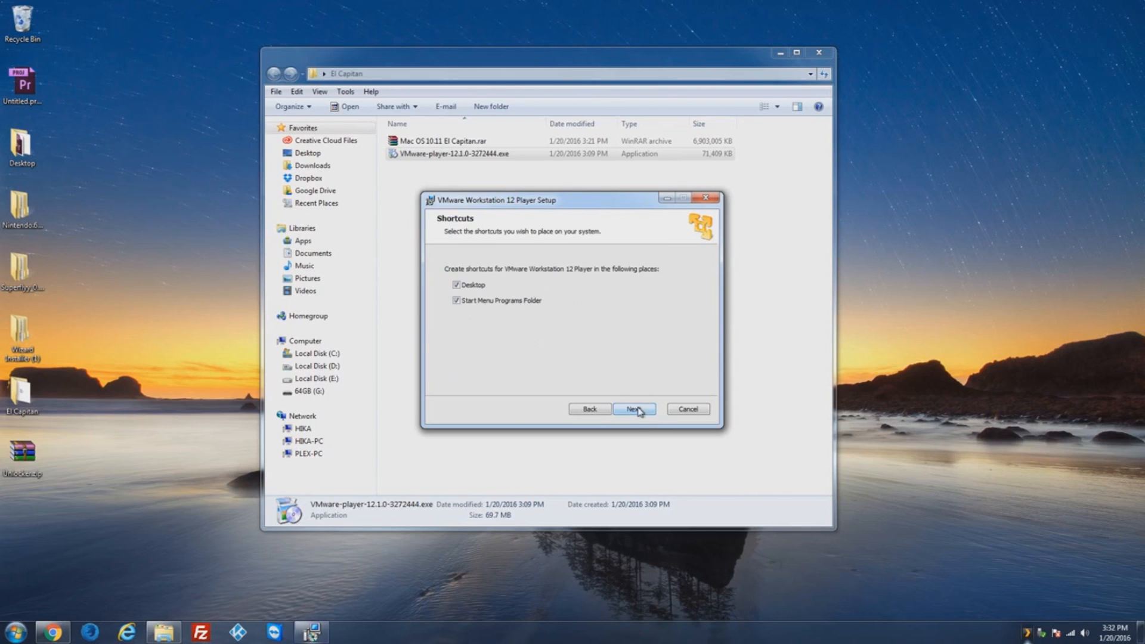
pyautogui.click(634, 408)
pyautogui.click(634, 409)
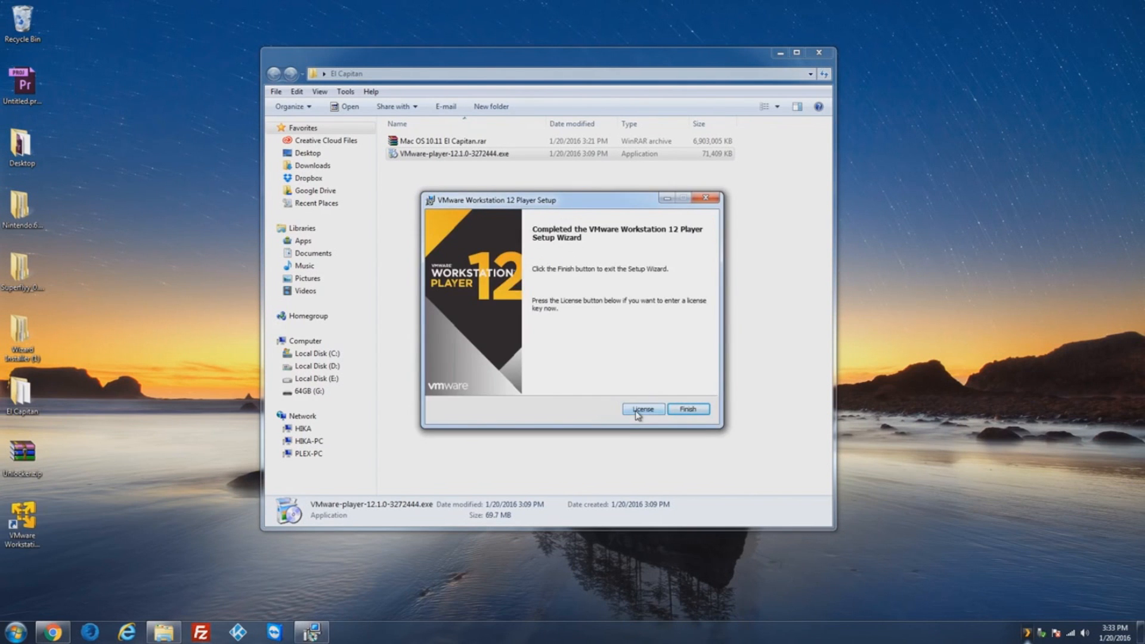
pyautogui.click(693, 413)
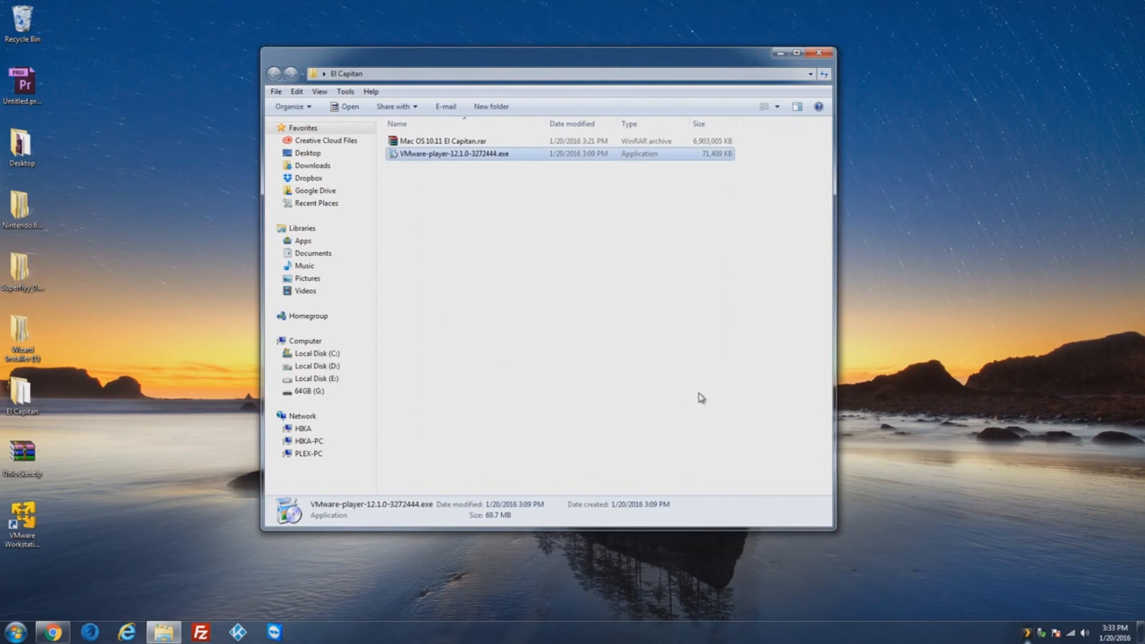
# Step: Deselect the installer file and return to the El Capitan folder window
pyautogui.click(638, 373)
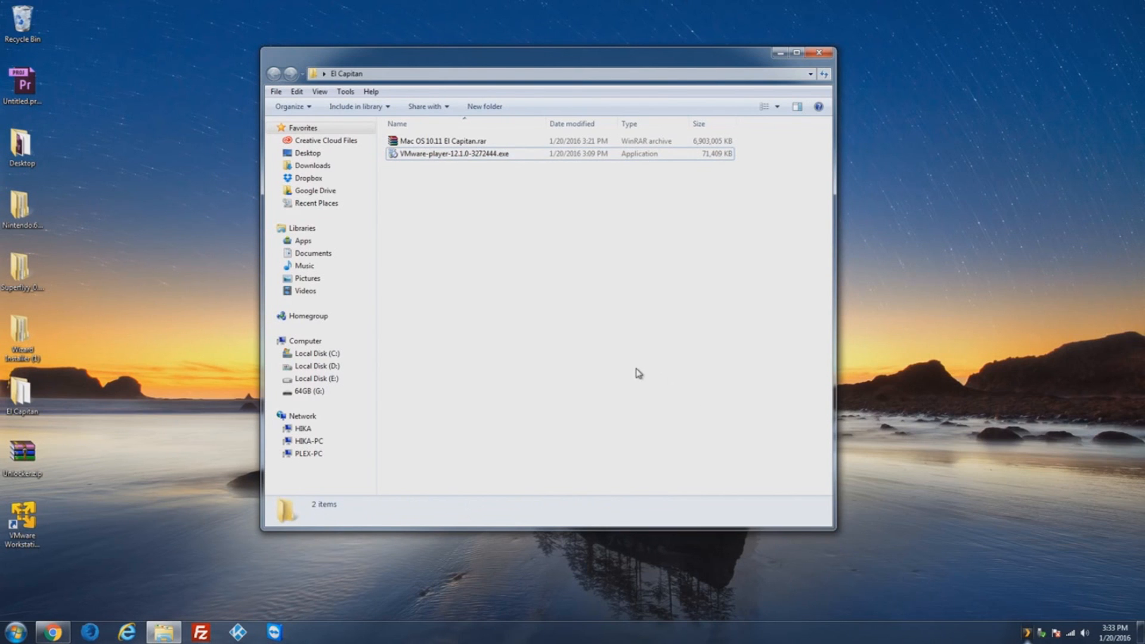
pyautogui.hotkey('alt', 'Tab')
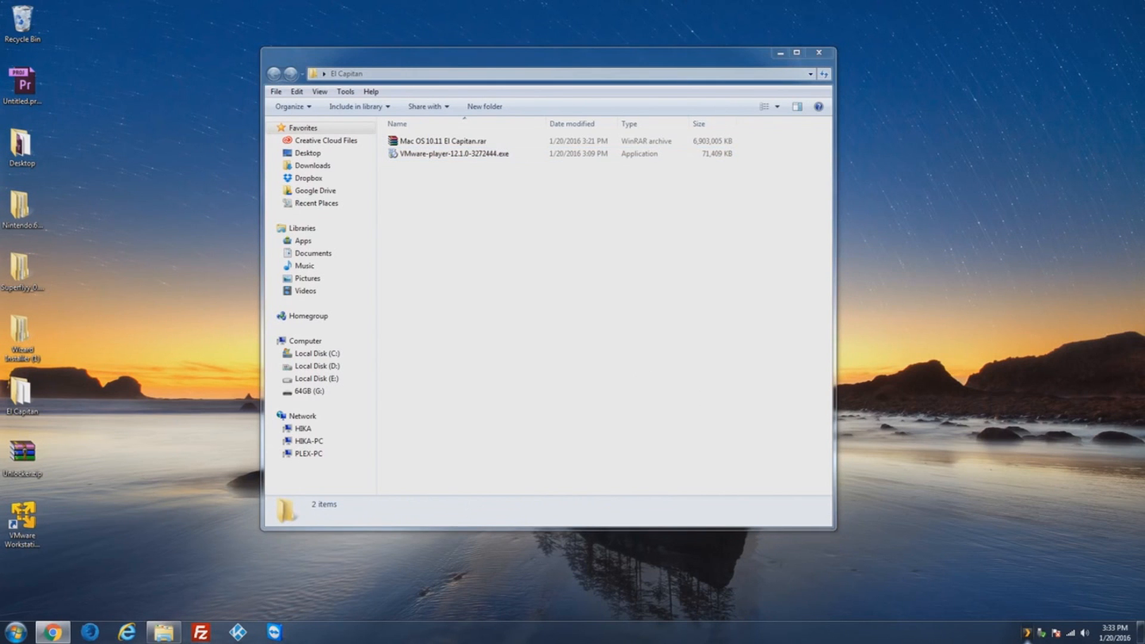
pyautogui.click(436, 291)
# Step: Start VMware Player from its desktop shortcut and register free non-commercial use with an e-mail address
pyautogui.click(34, 520)
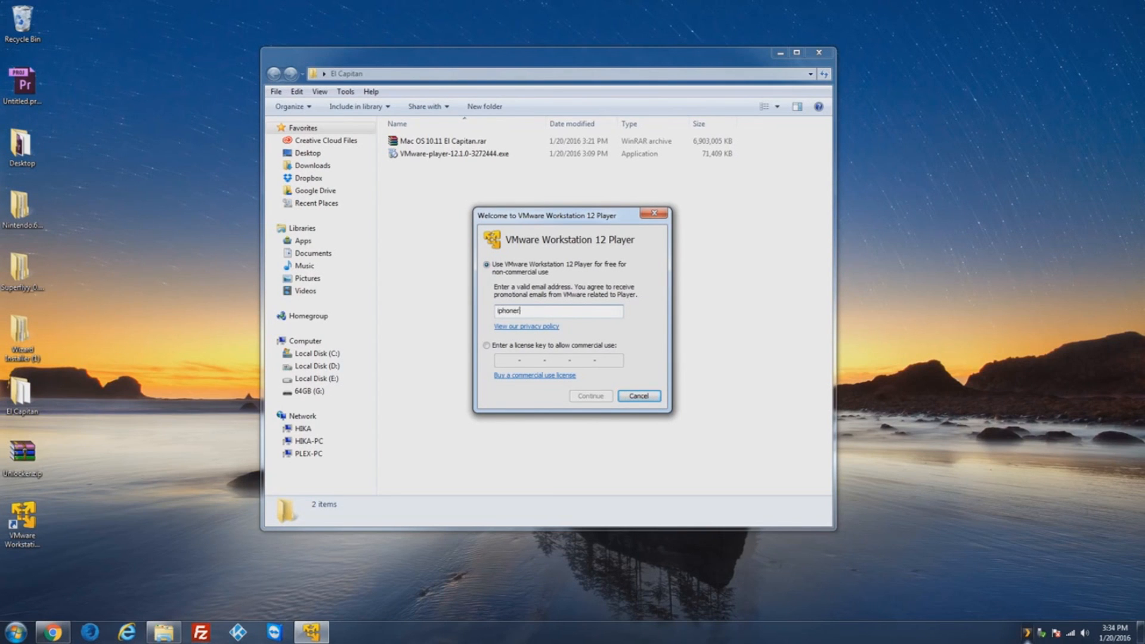
pyautogui.write('gmail.com')
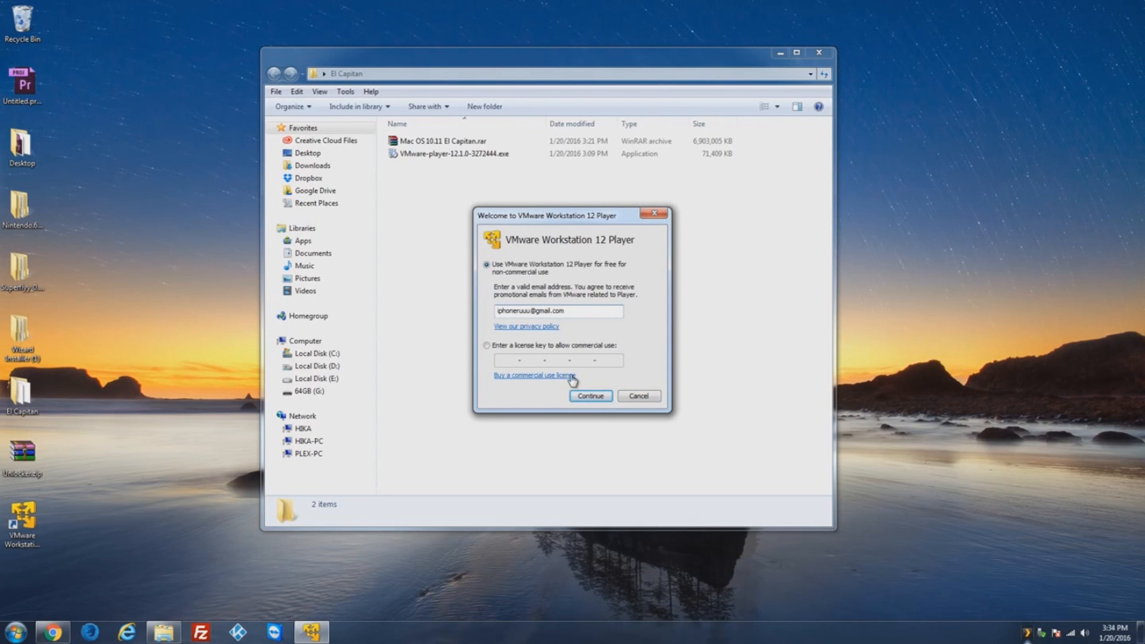
pyautogui.click(582, 401)
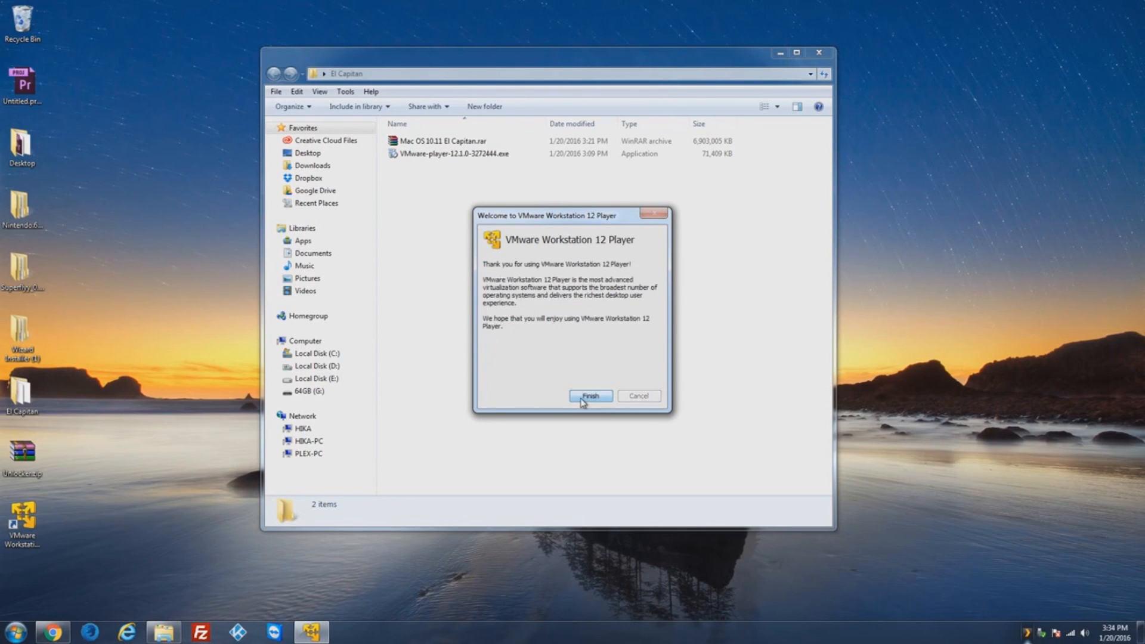
pyautogui.click(589, 396)
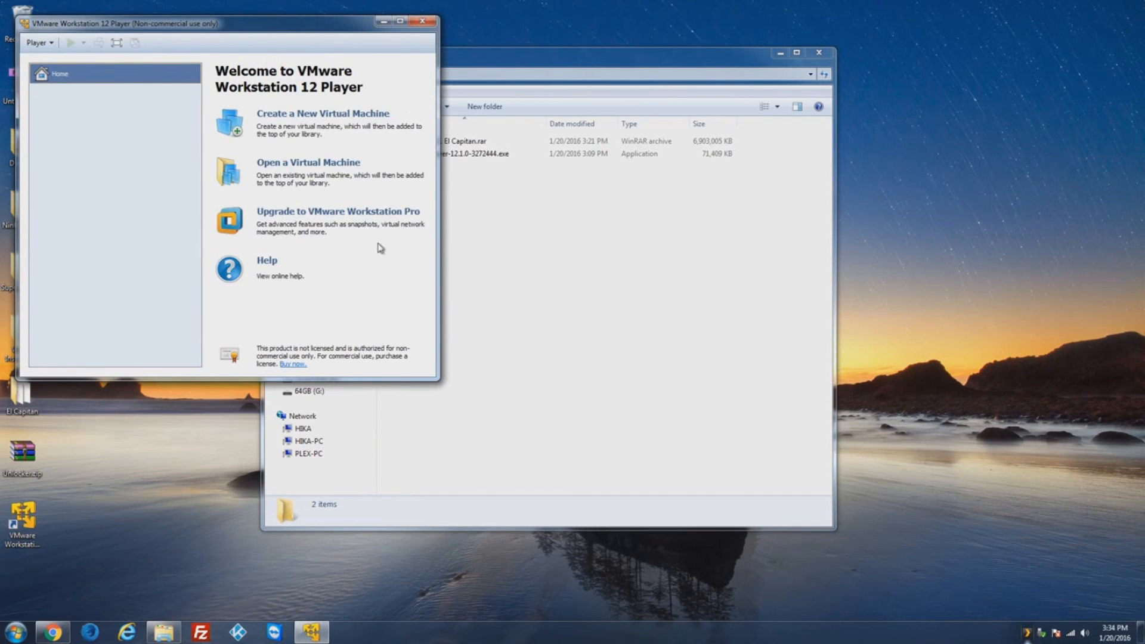
# Step: Close VMware Player and extract Mac OS 10.11 El Capitan.rar into its own named folder
pyautogui.click(422, 21)
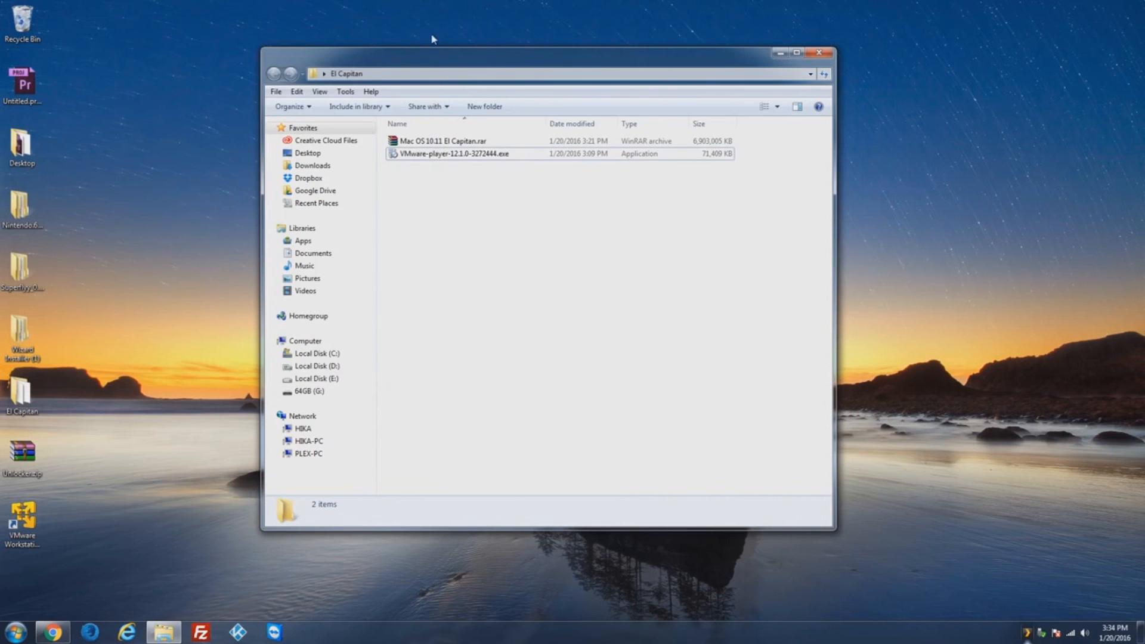
pyautogui.click(459, 148)
pyautogui.rightClick(472, 144)
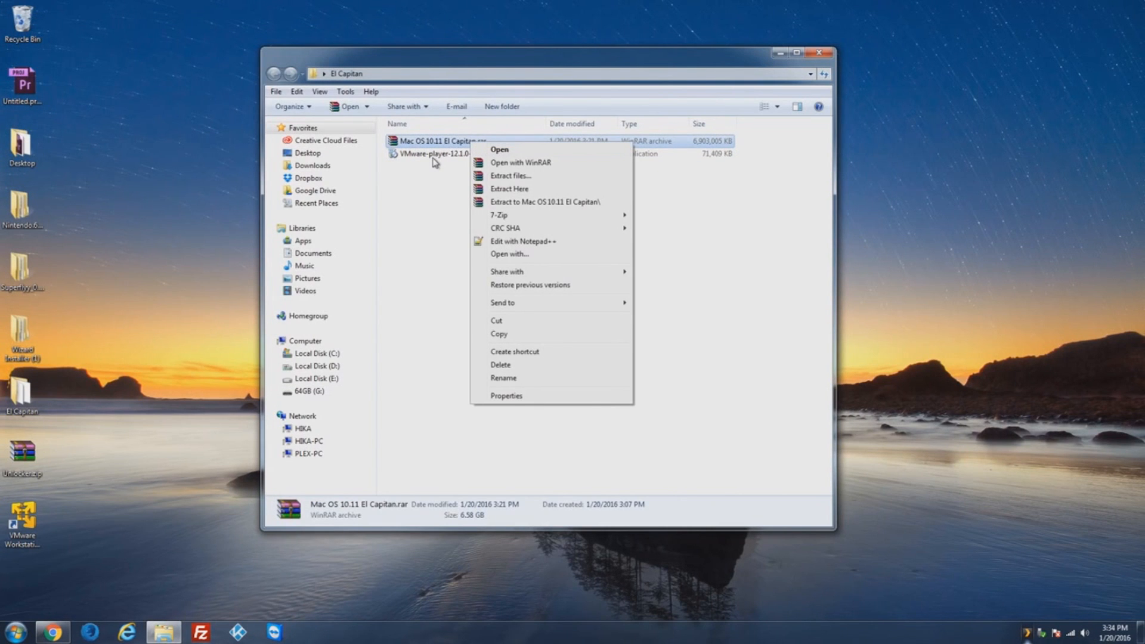
pyautogui.click(562, 203)
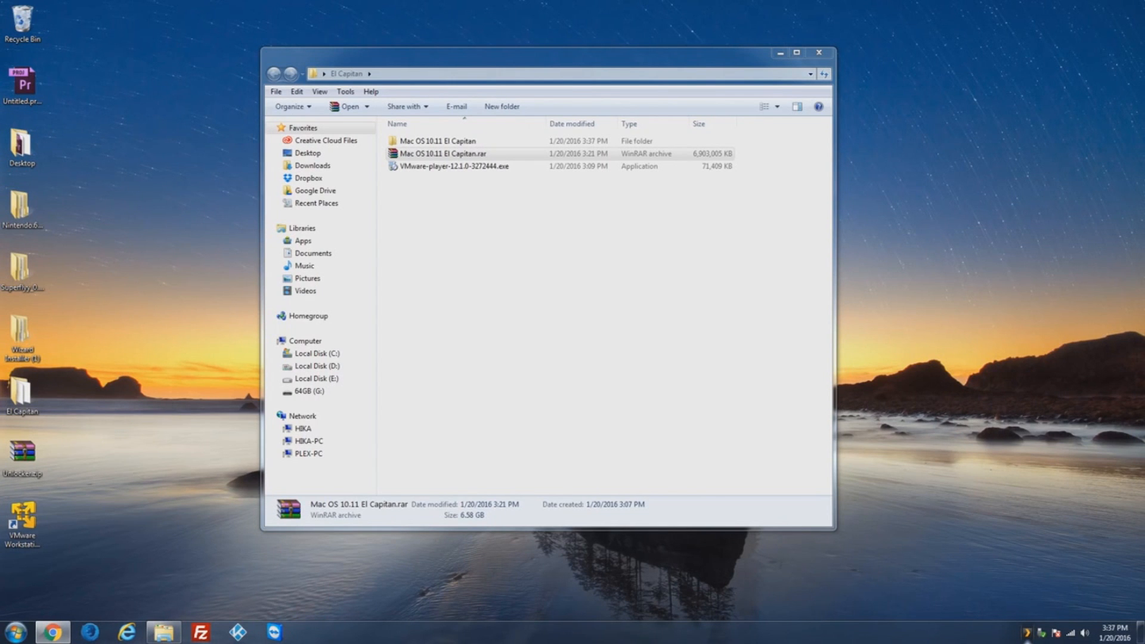
# Step: Run win-install.cmd from Unlocker\unlocker204\unlocker204 as administrator
pyautogui.doubleClick(460, 143)
pyautogui.doubleClick(420, 143)
pyautogui.doubleClick(432, 144)
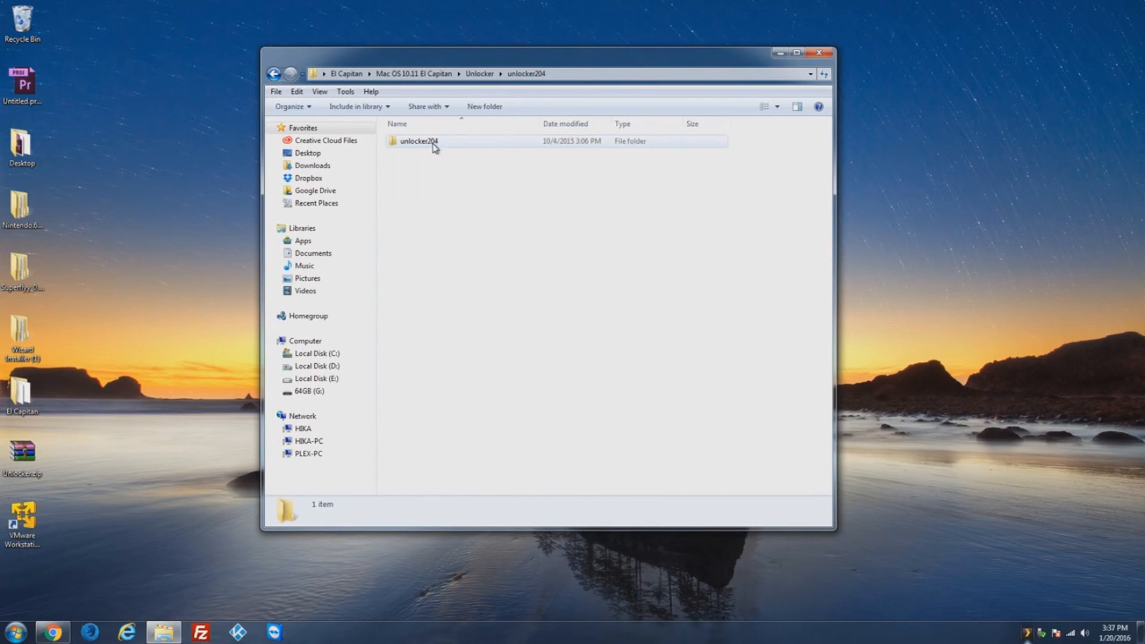
pyautogui.doubleClick(425, 144)
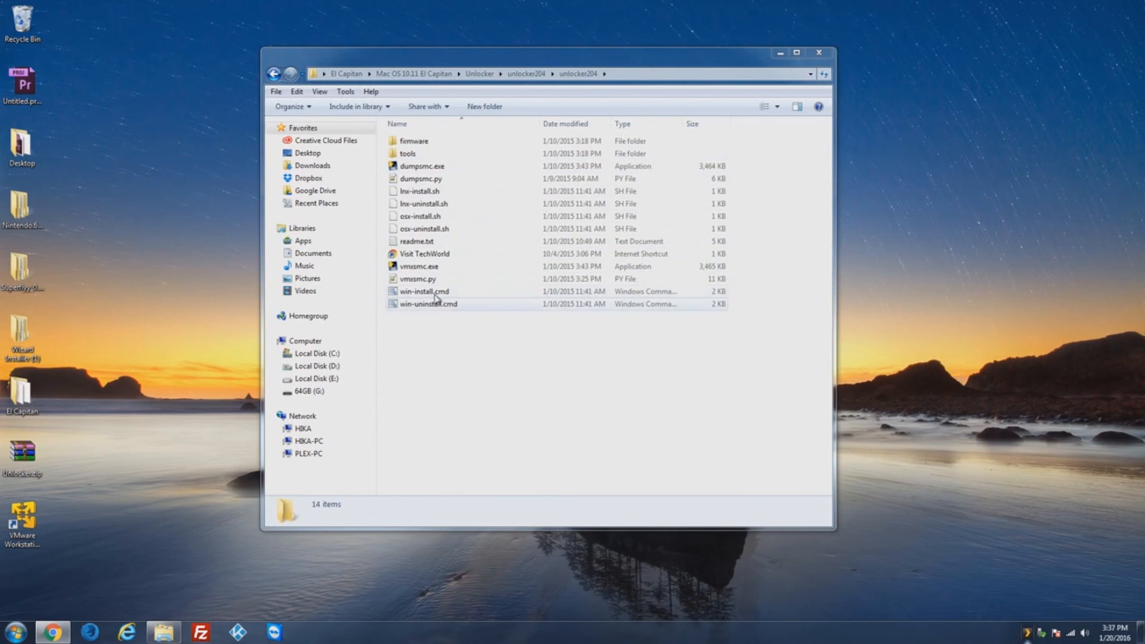
pyautogui.click(449, 293)
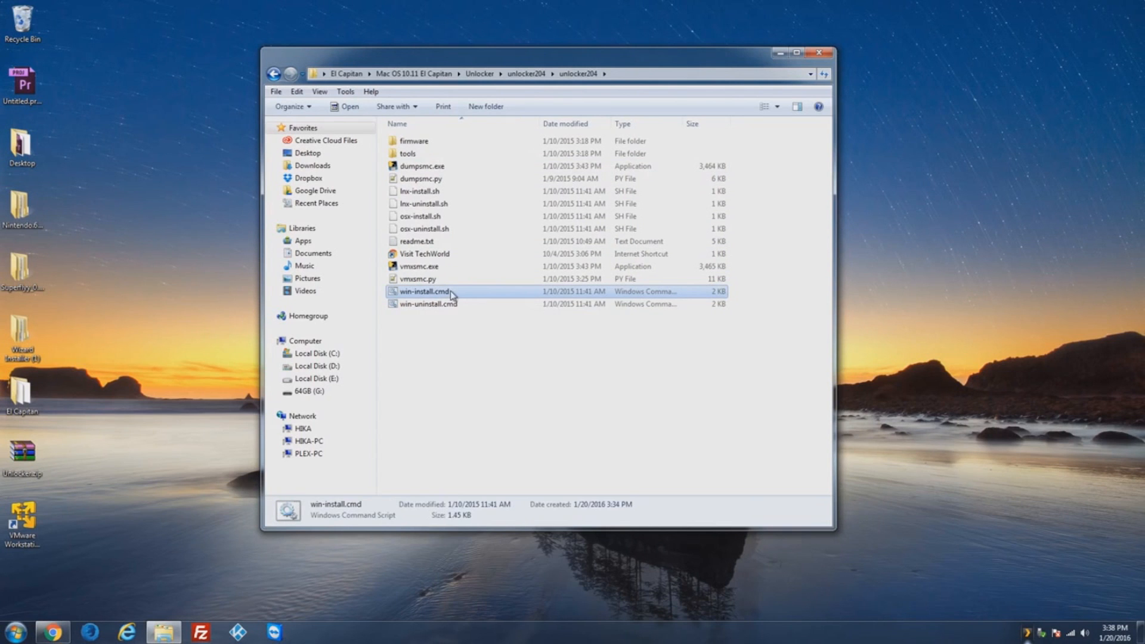
pyautogui.rightClick(450, 292)
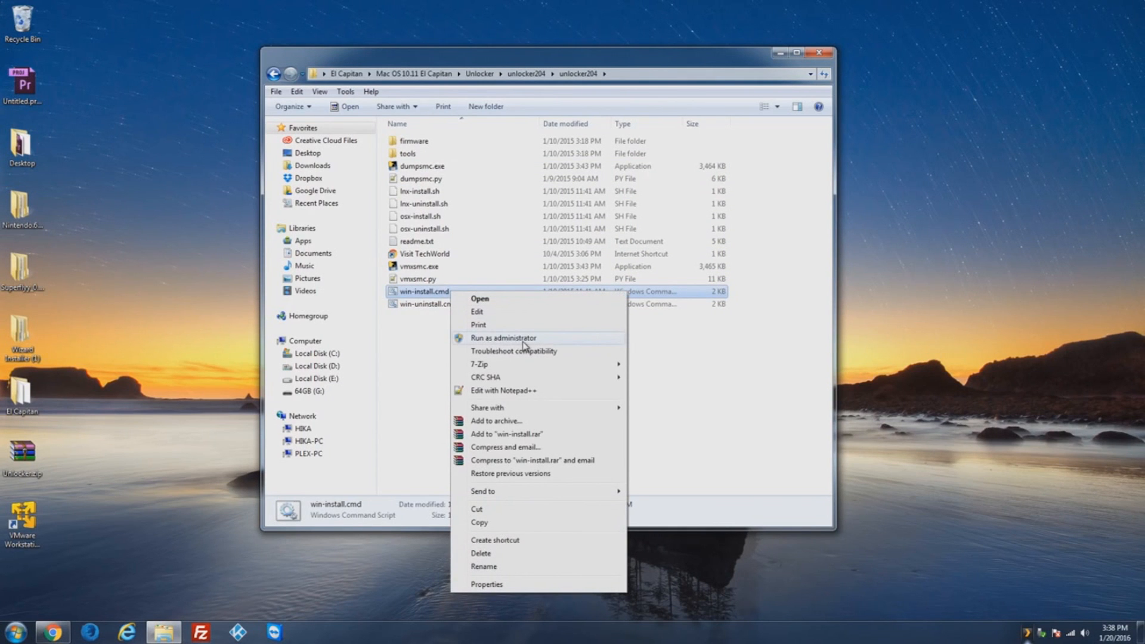
pyautogui.click(518, 339)
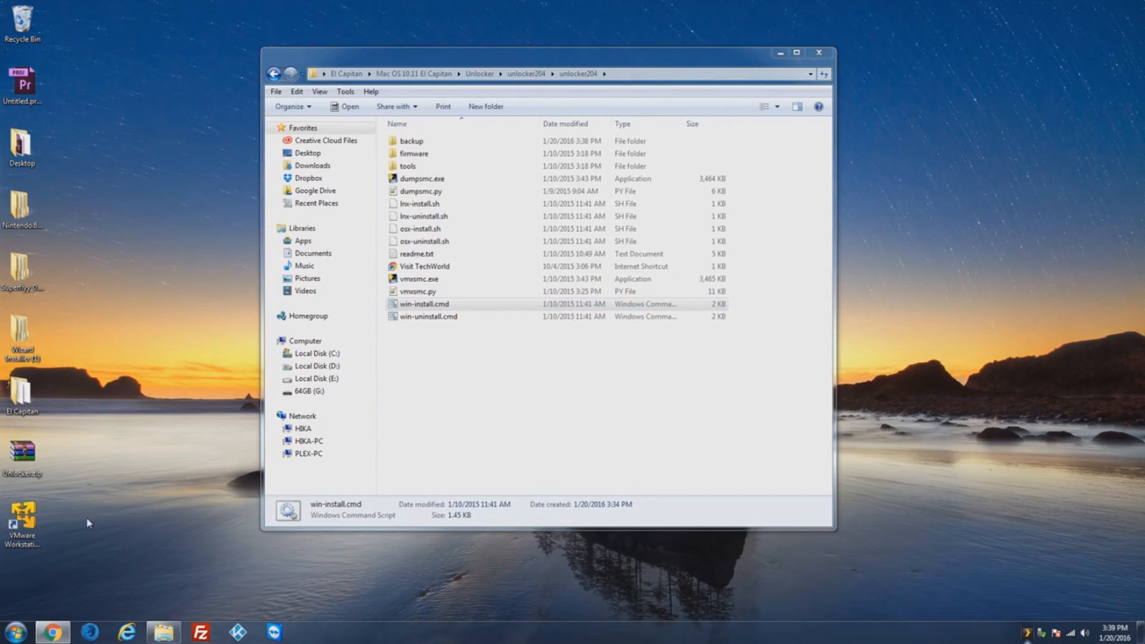
# Step: Skip the Pro update and open OS X 10.11 El Capitan.vmx from Desktop\El Capitan\Mac OS 10.11 El Capitan
pyautogui.doubleClick(24, 523)
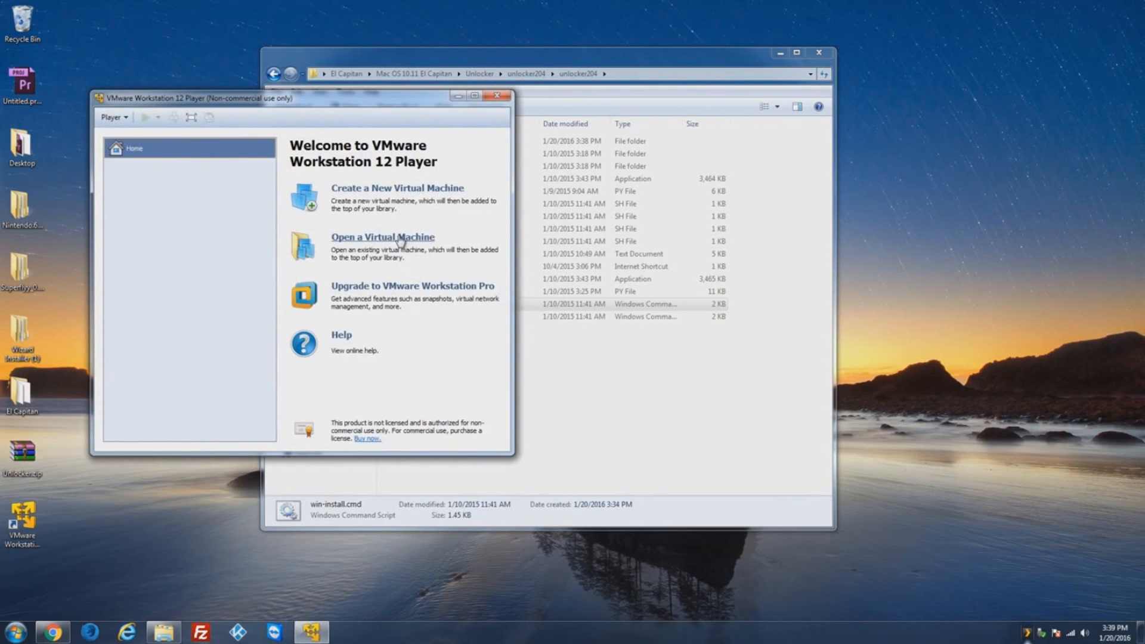
pyautogui.click(385, 238)
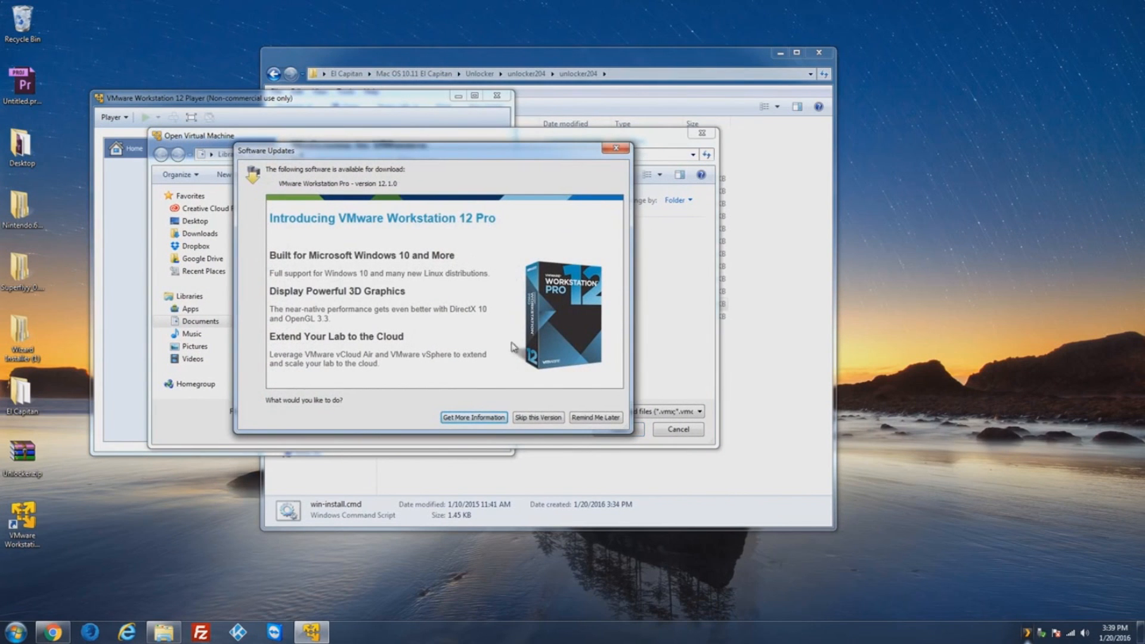
pyautogui.click(545, 417)
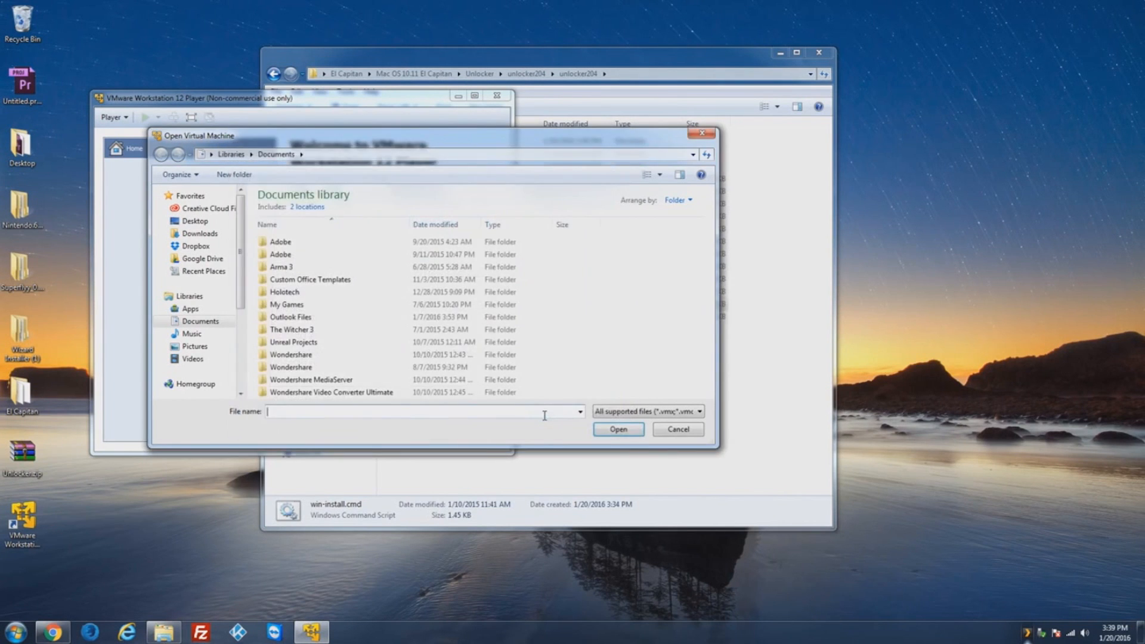
pyautogui.click(201, 221)
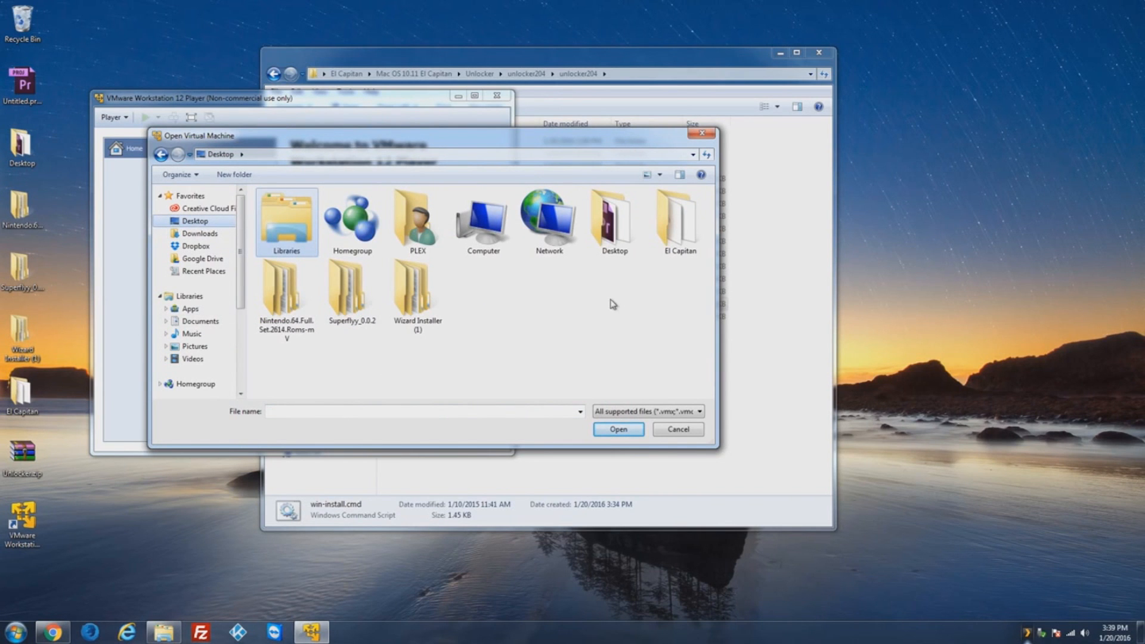
pyautogui.doubleClick(679, 220)
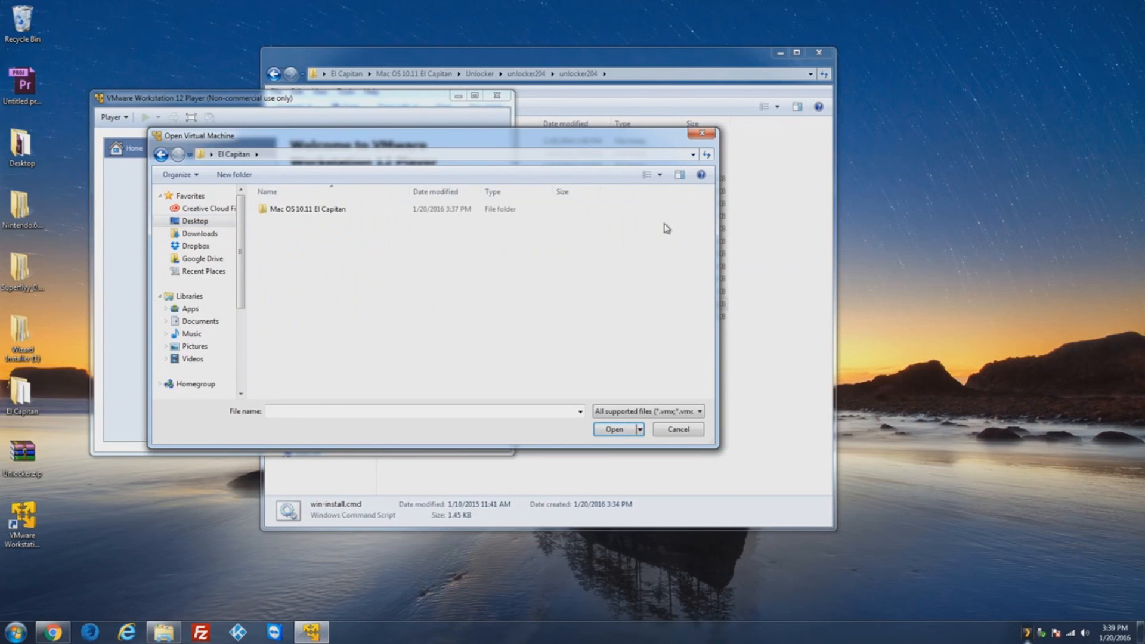
pyautogui.doubleClick(334, 210)
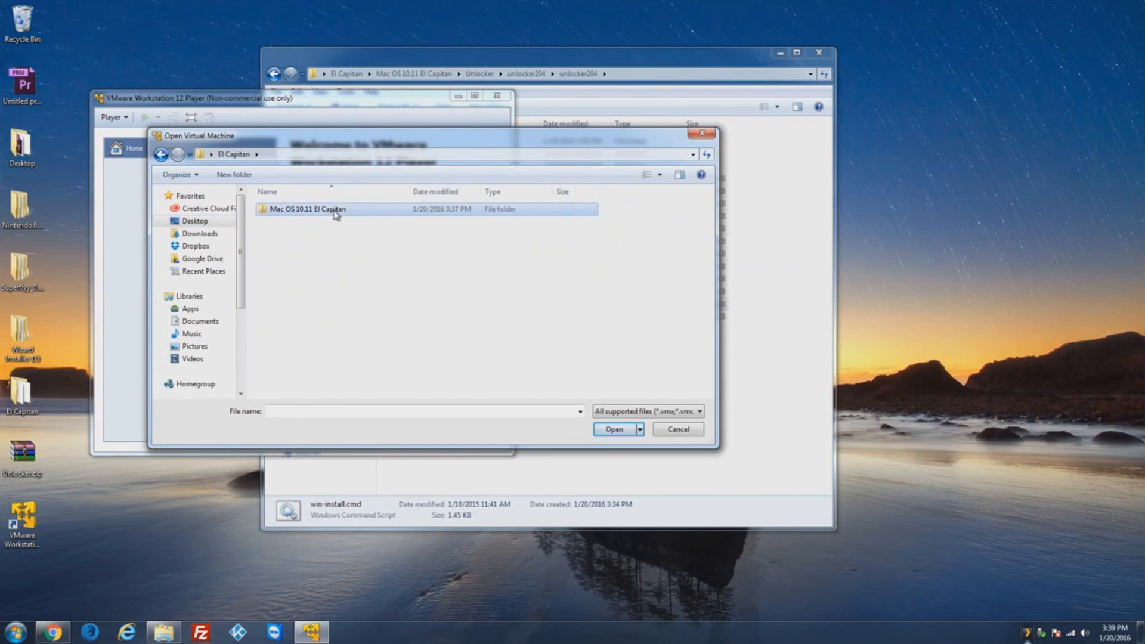
pyautogui.click(338, 223)
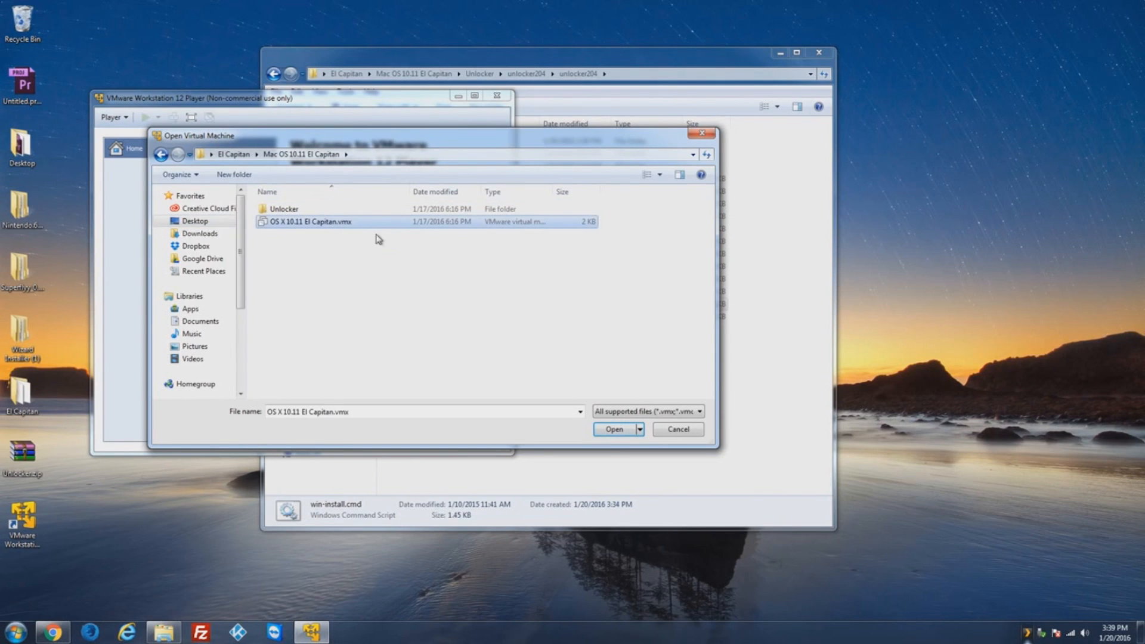
pyautogui.click(613, 429)
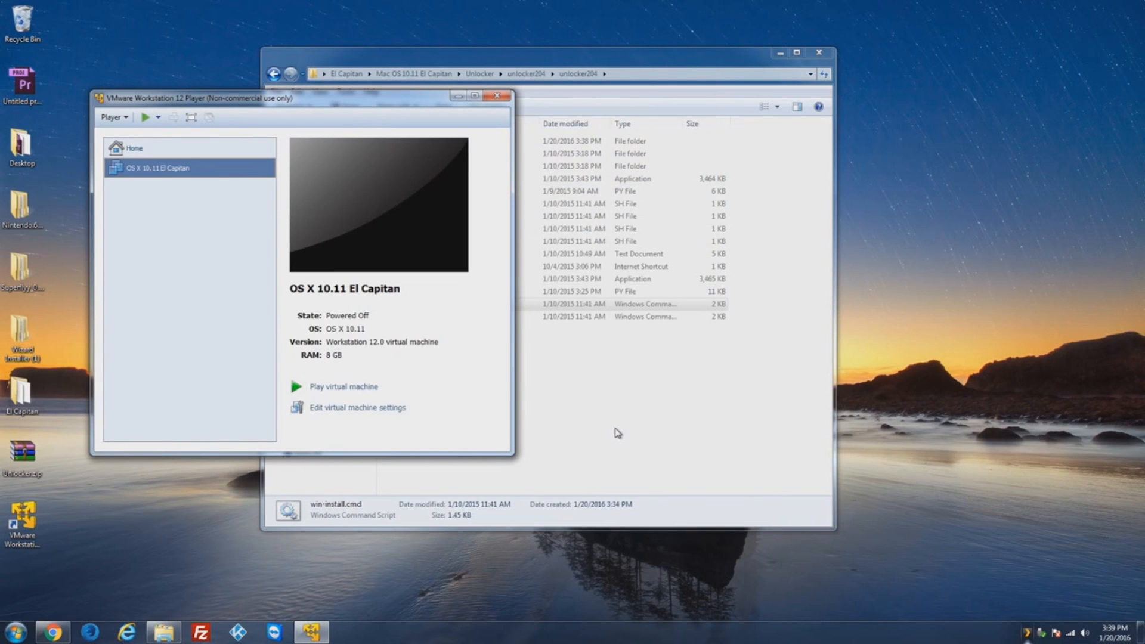
# Step: Review the El Capitan VM's memory, 4 processors and 79 GB SATA disk, then accept the settings
pyautogui.click(354, 407)
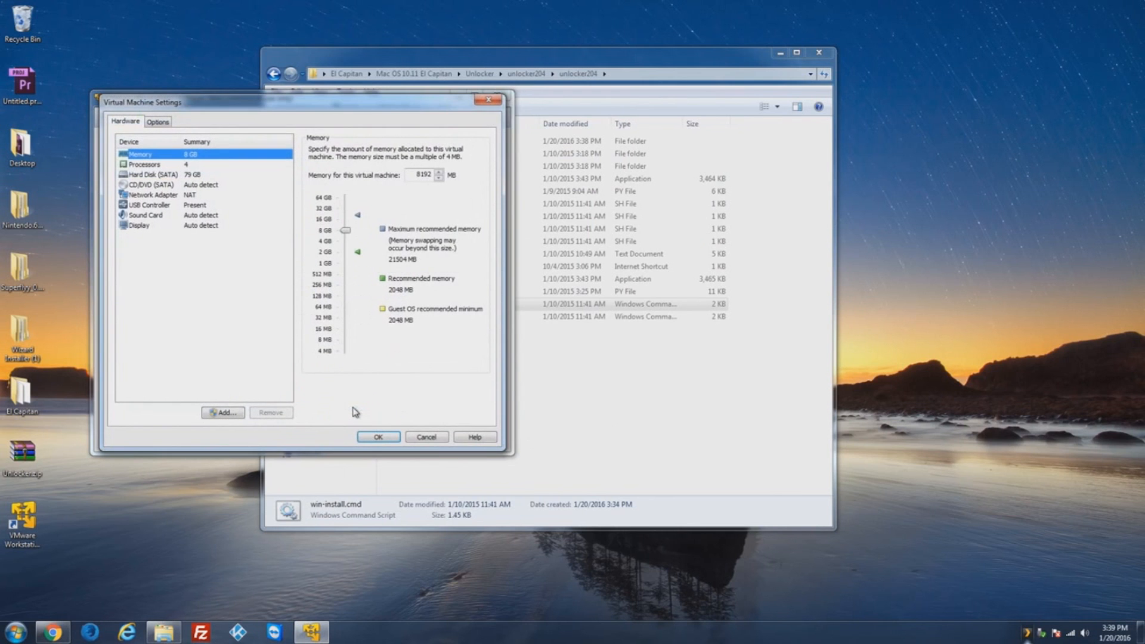
pyautogui.click(212, 165)
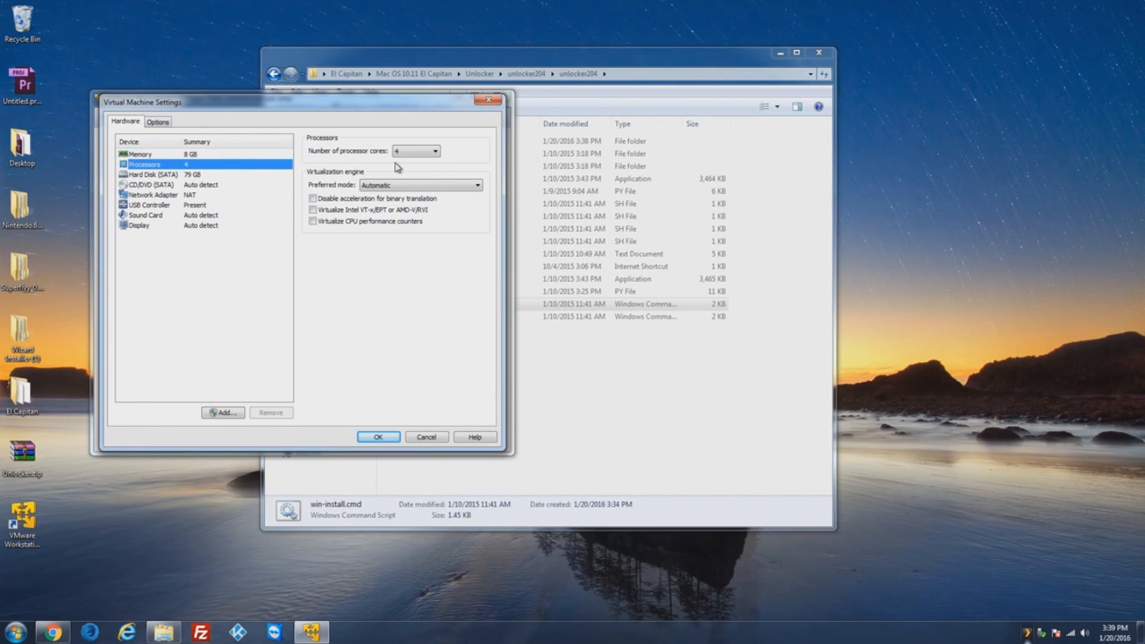
pyautogui.click(204, 176)
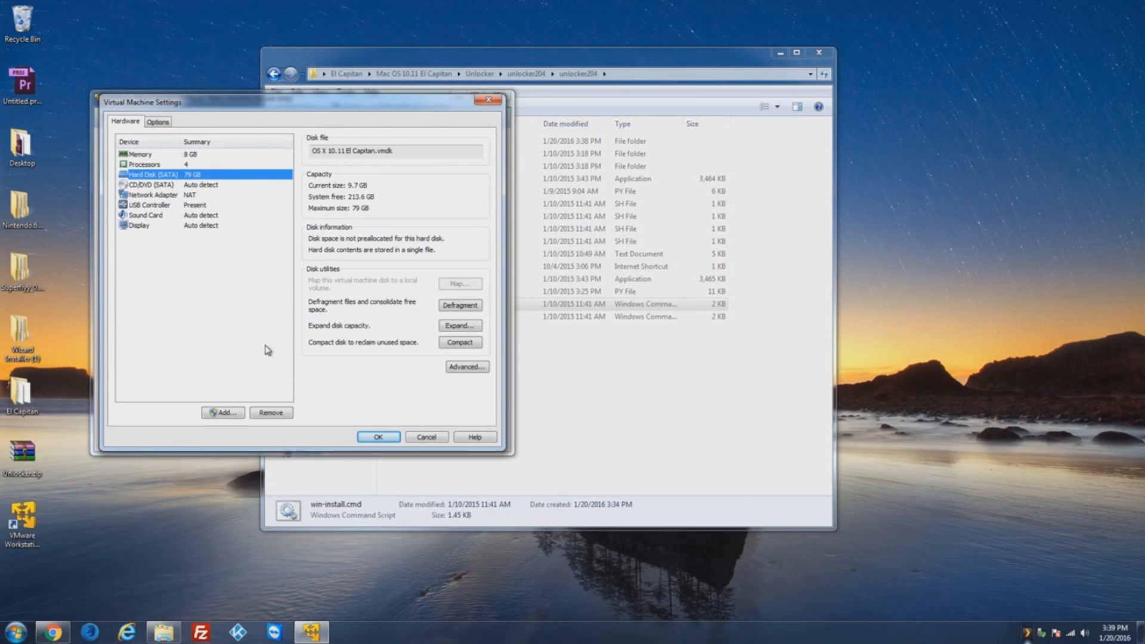
pyautogui.click(377, 438)
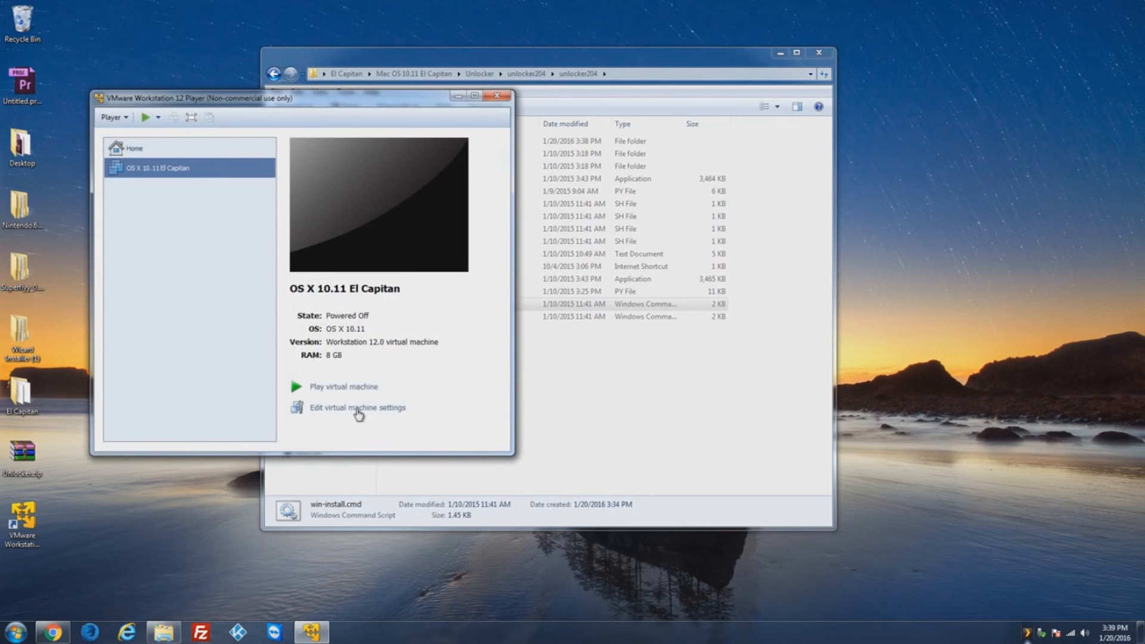
# Step: Power on the El Capitan VM, keep sata0:1 connected, and dismiss the removable devices hint
pyautogui.click(338, 388)
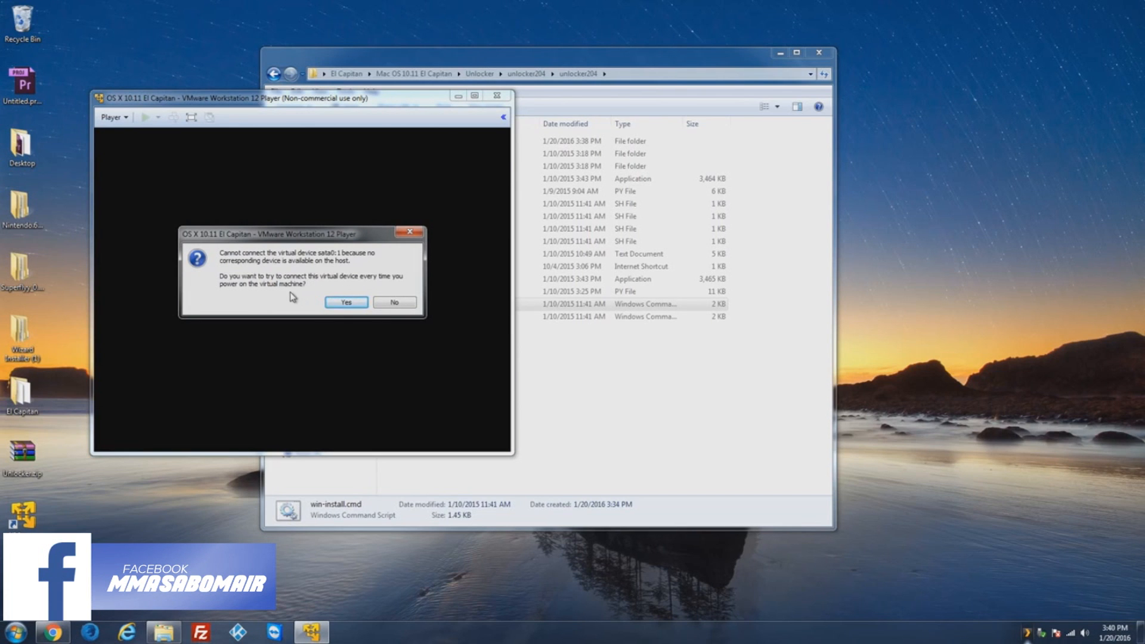
pyautogui.click(344, 303)
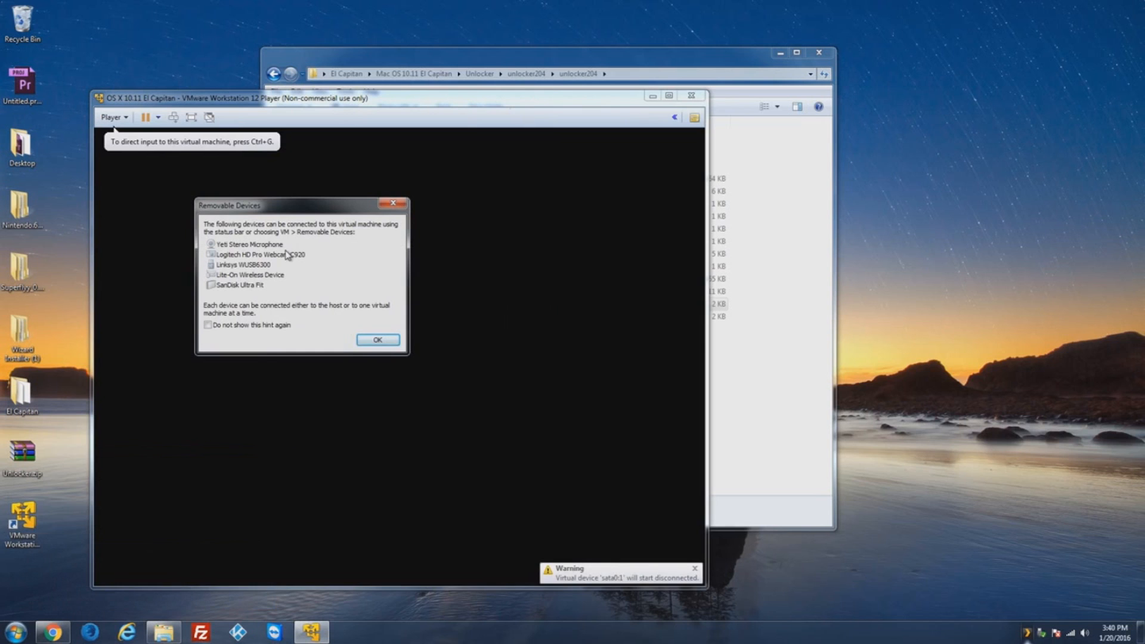
pyautogui.click(374, 342)
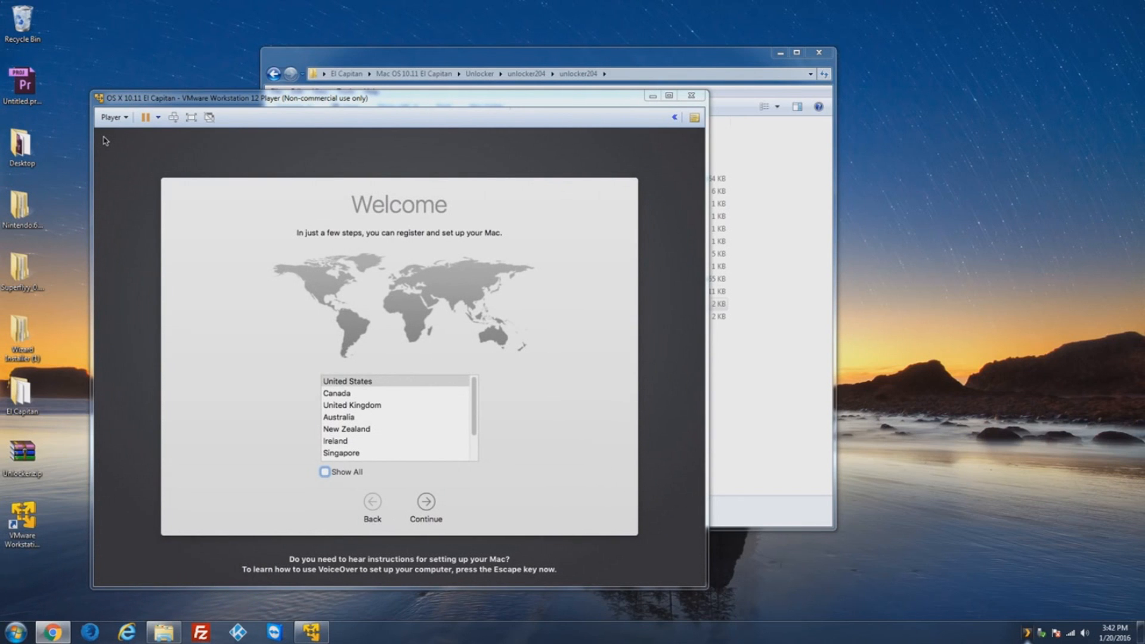
# Step: Pick United States as the region, continue to keyboard layout, and request VMware Tools installation
pyautogui.click(696, 317)
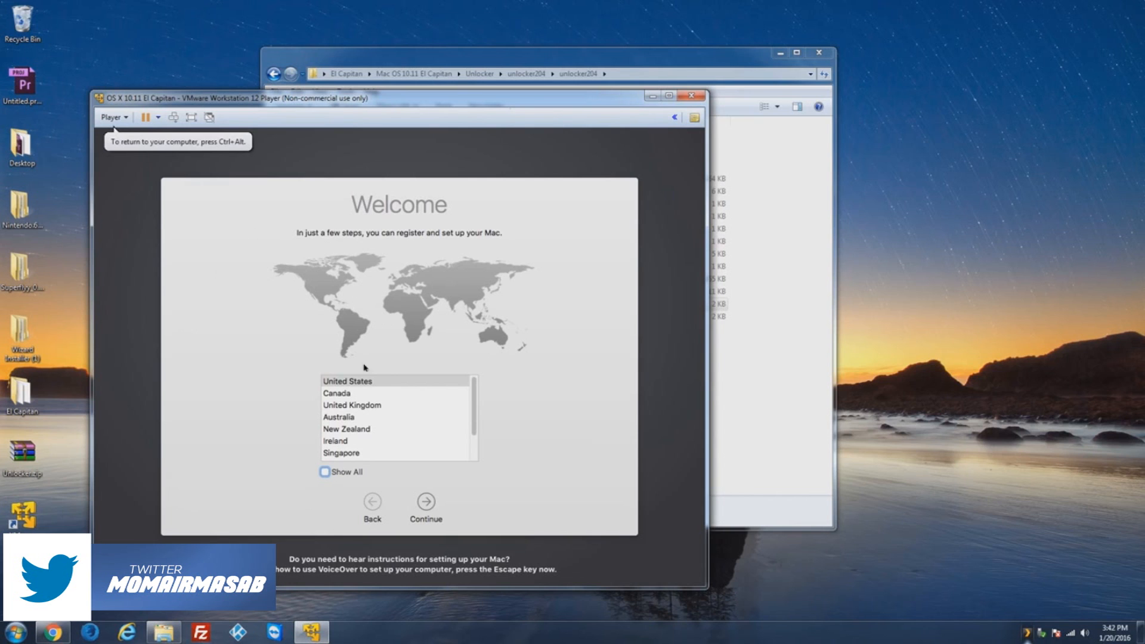
pyautogui.click(382, 381)
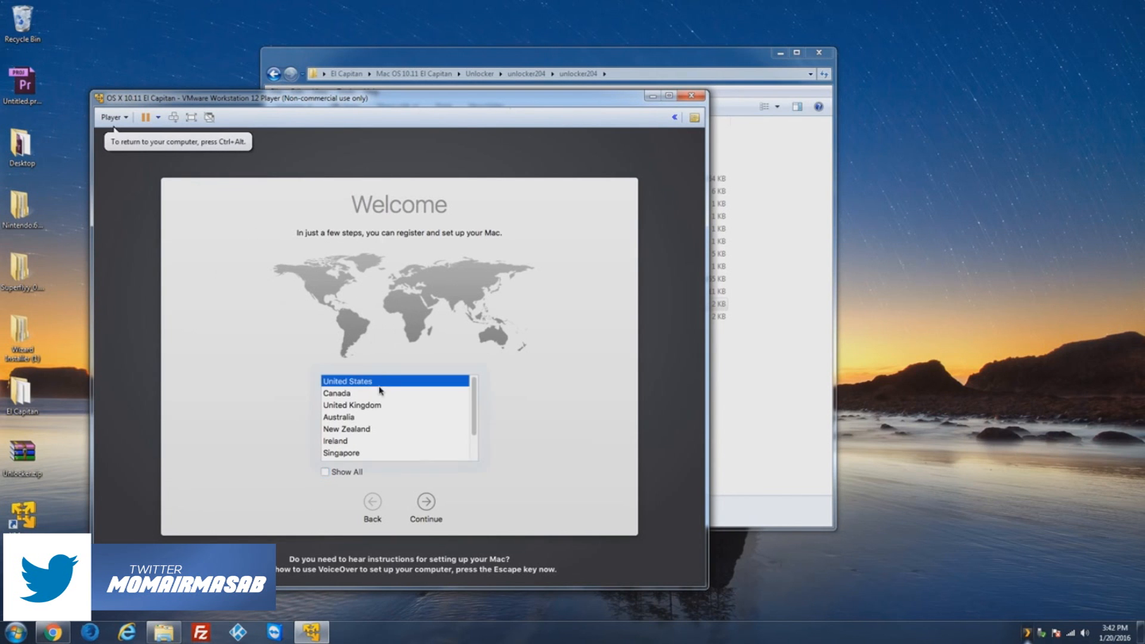
pyautogui.click(429, 506)
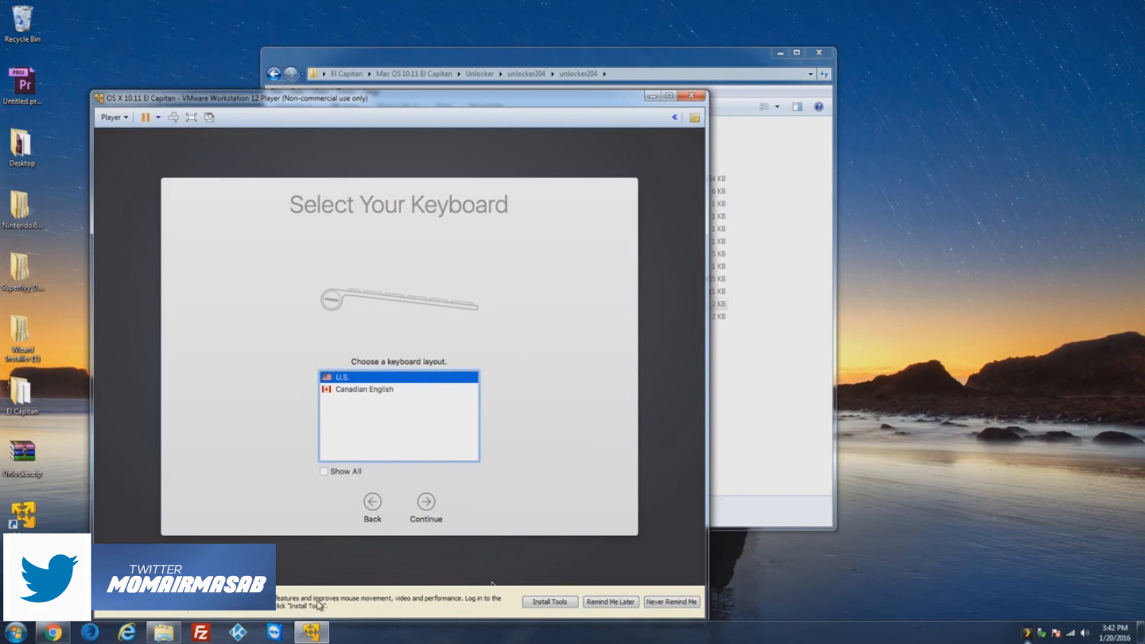
pyautogui.click(542, 604)
pyautogui.click(698, 593)
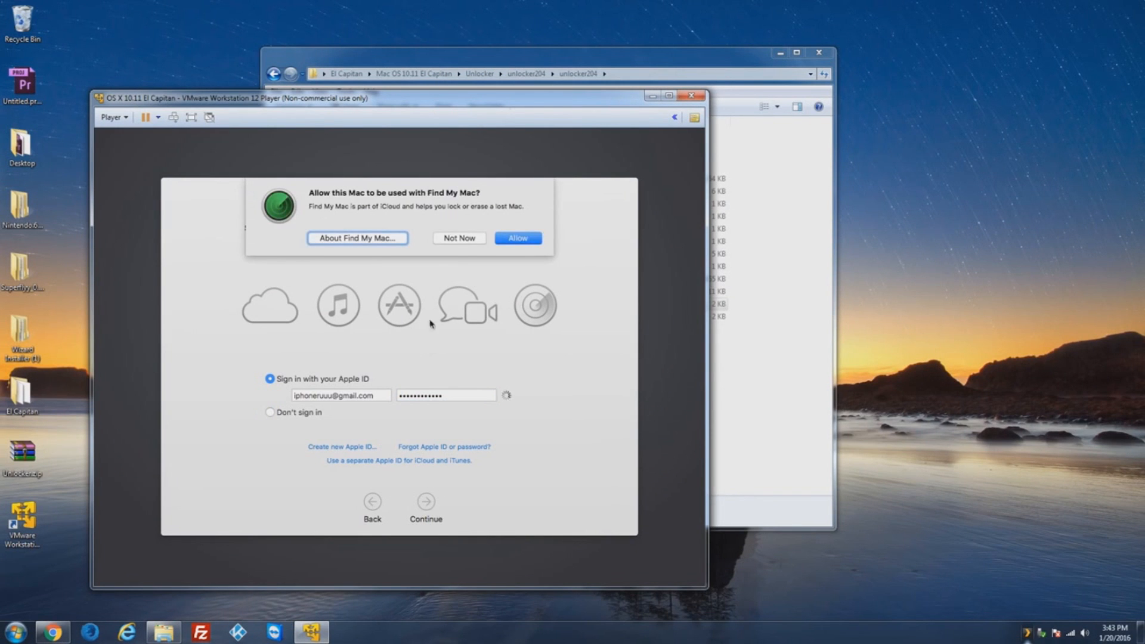
# Step: Decline Find My Mac and agree to the macOS terms and conditions
pyautogui.click(469, 238)
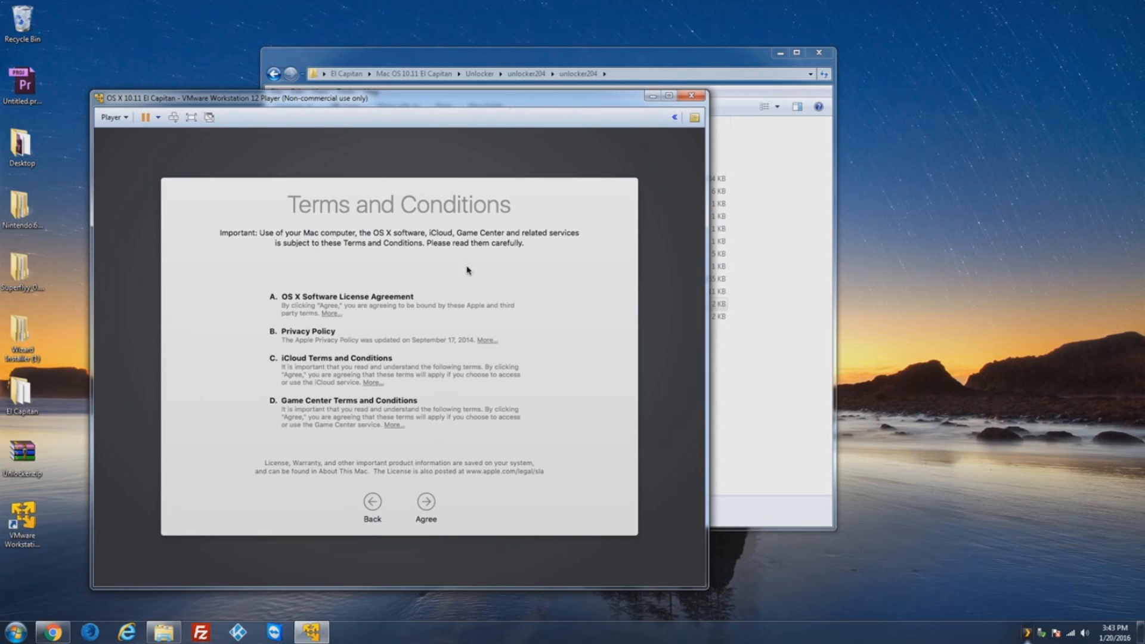
pyautogui.click(427, 505)
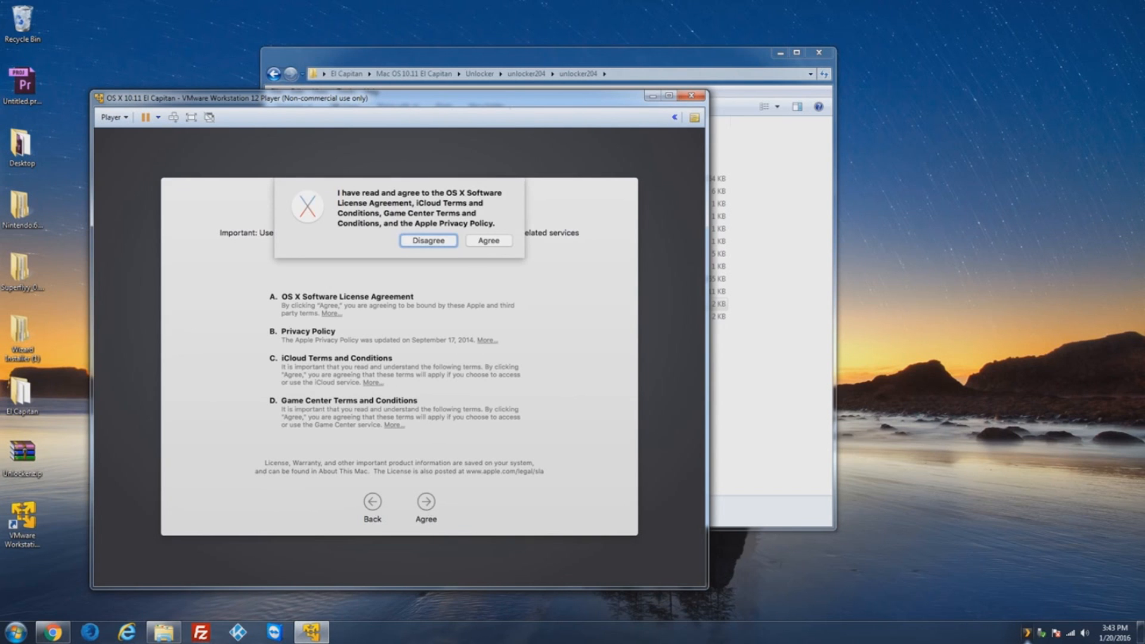
pyautogui.click(493, 241)
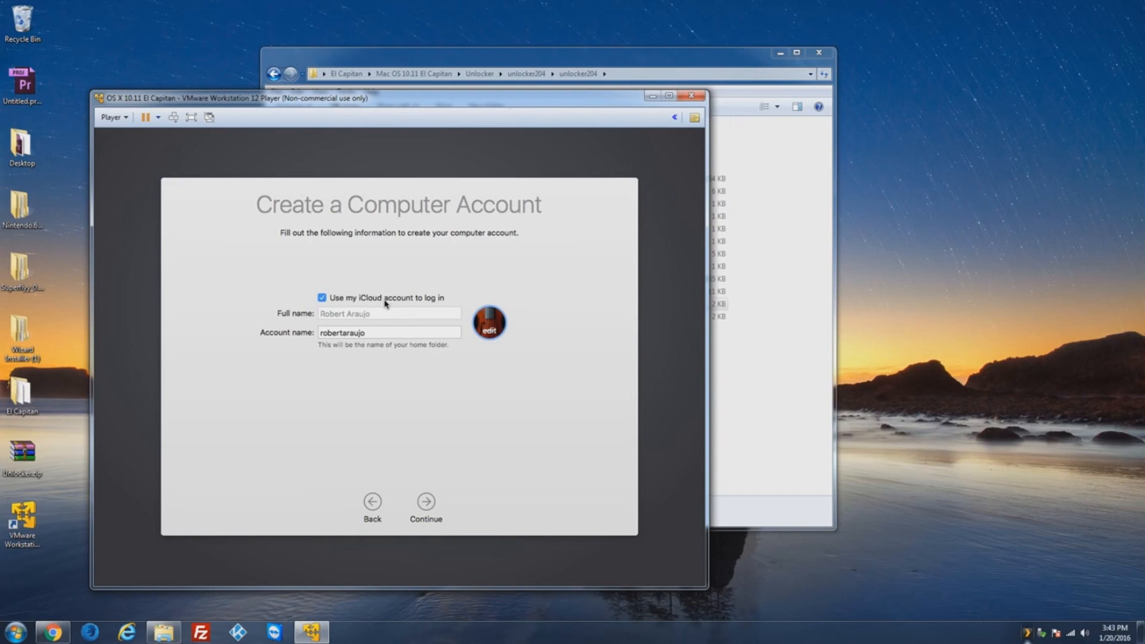
# Step: Create the computer account with a new account name and the eagle picture
pyautogui.click(322, 298)
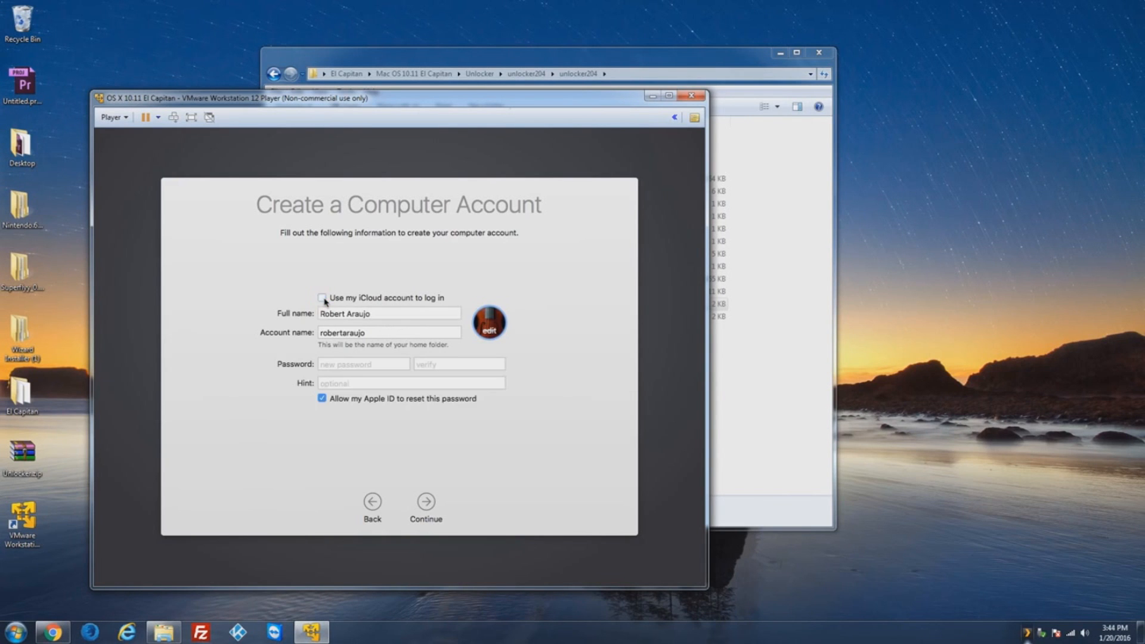
pyautogui.click(371, 312)
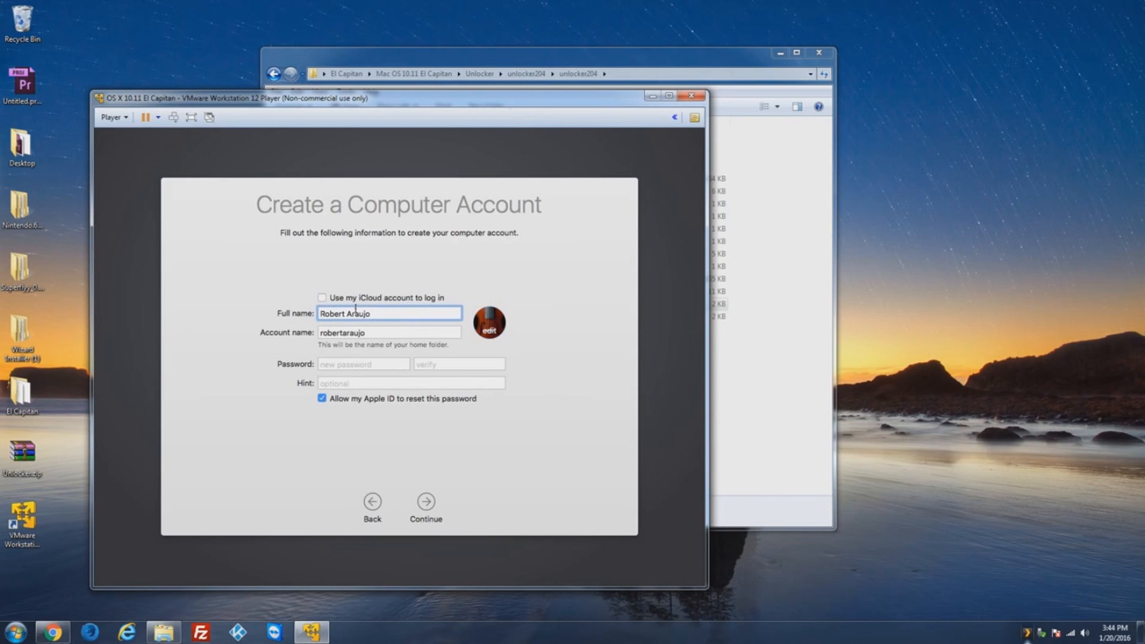
pyautogui.click(322, 298)
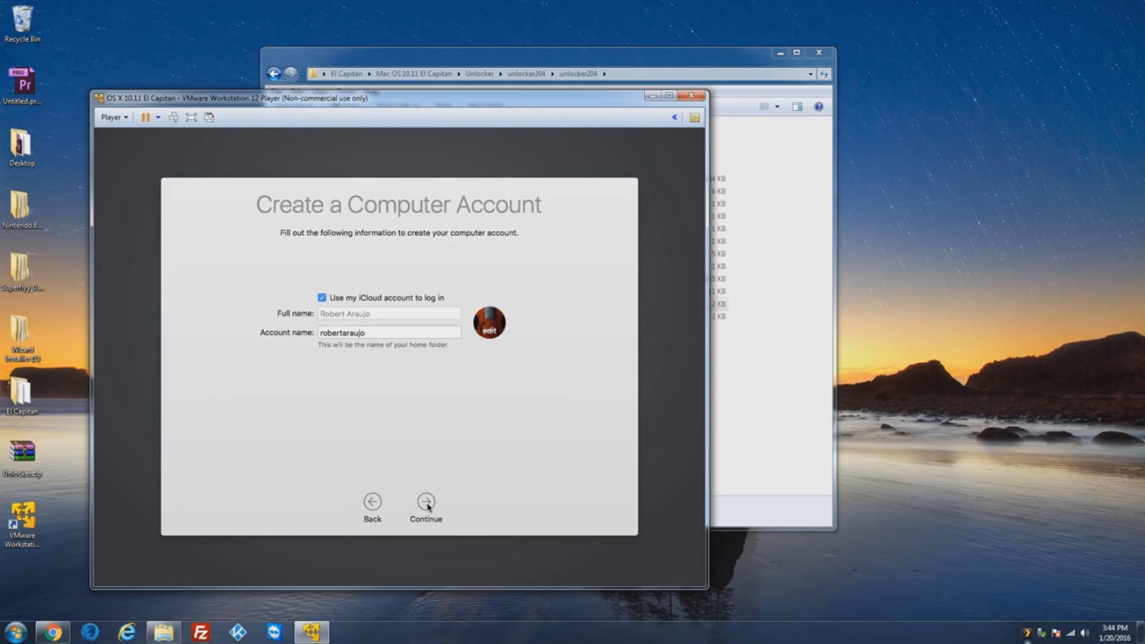
pyautogui.doubleClick(379, 335)
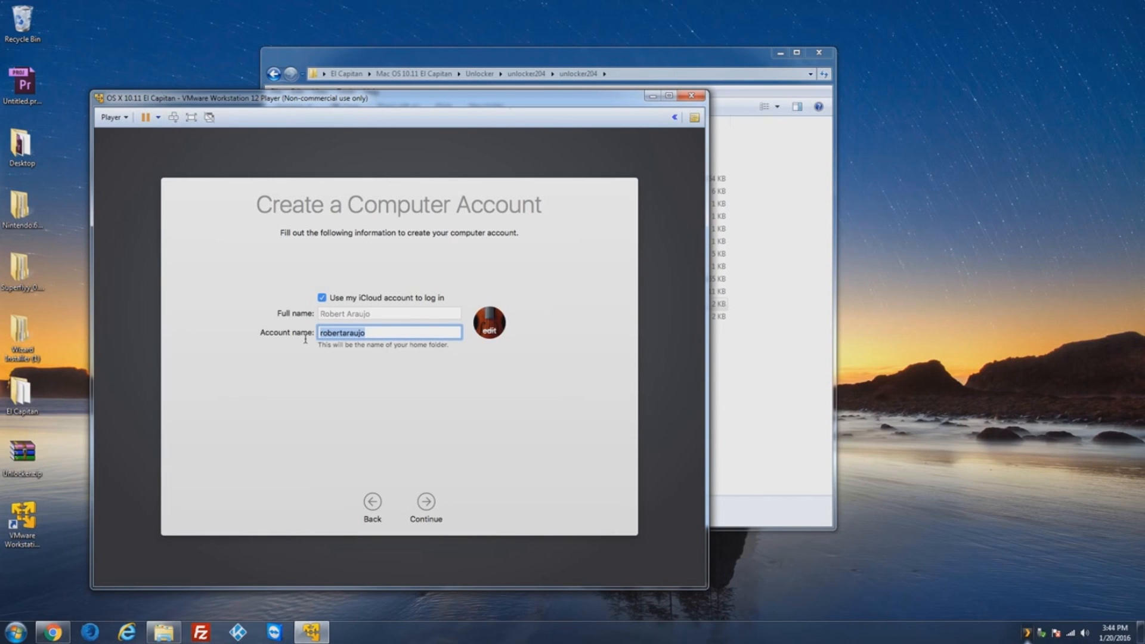
pyautogui.write('iPhoneruuu')
pyautogui.click(492, 336)
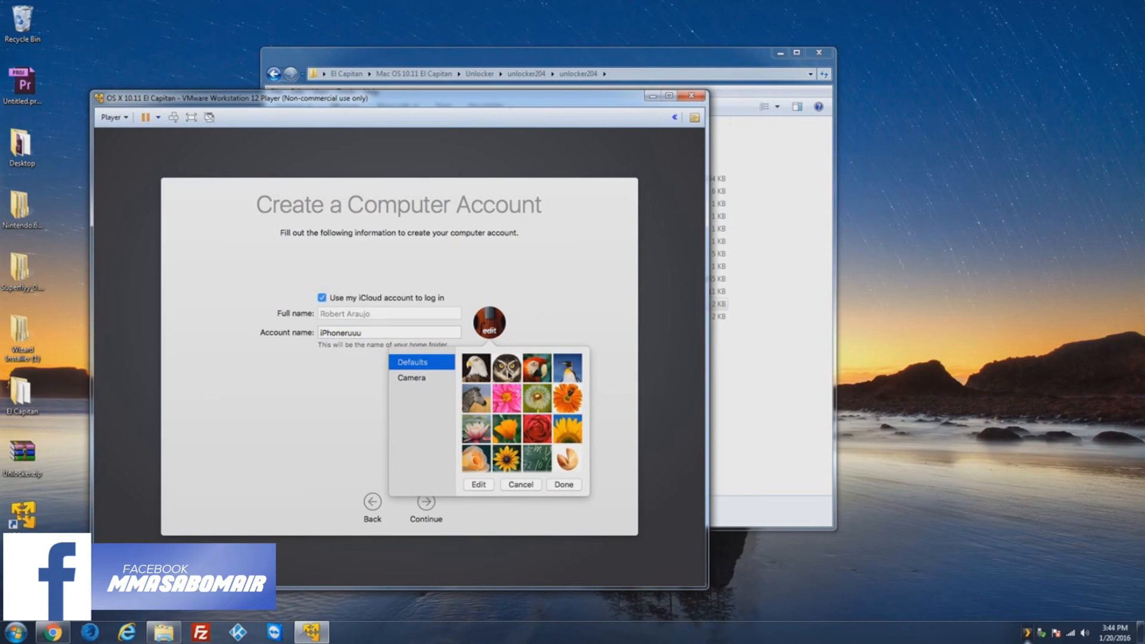
pyautogui.click(478, 376)
pyautogui.click(559, 486)
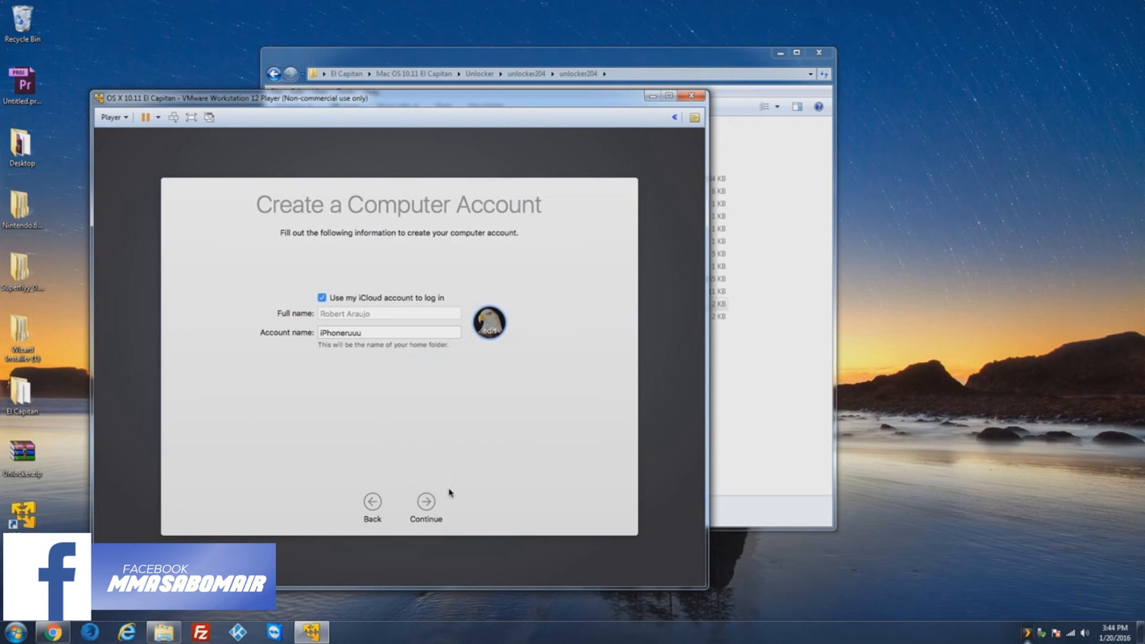
pyautogui.click(428, 505)
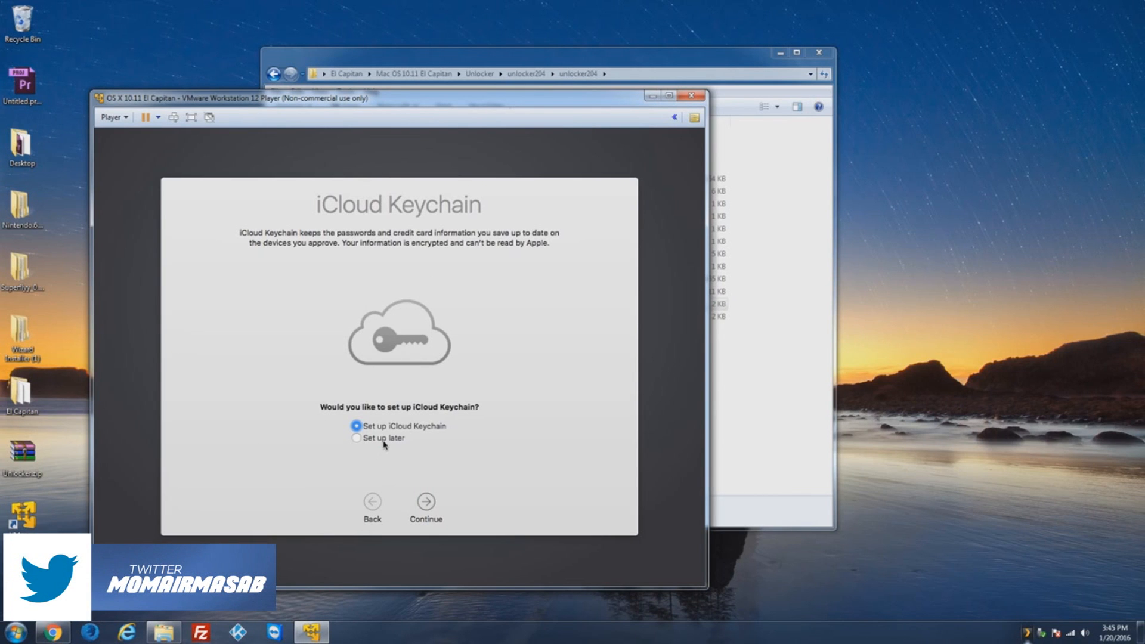
# Step: Defer iCloud Keychain, set Eastern Standard Time, and turn off diagnostics sharing to finish setup
pyautogui.click(385, 440)
pyautogui.click(425, 502)
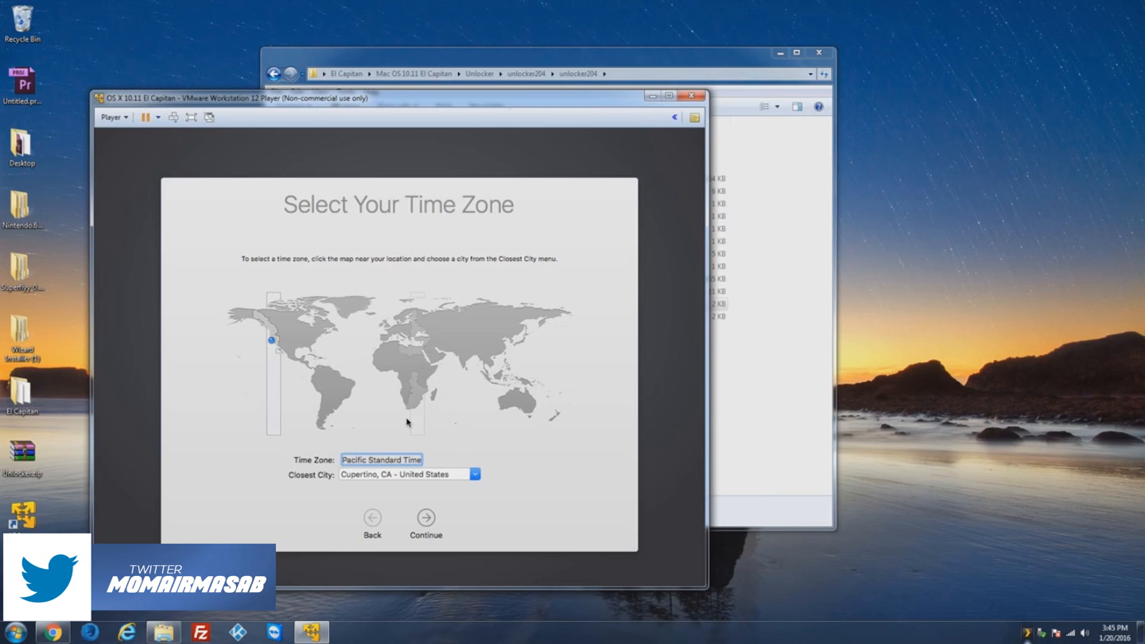
pyautogui.click(310, 352)
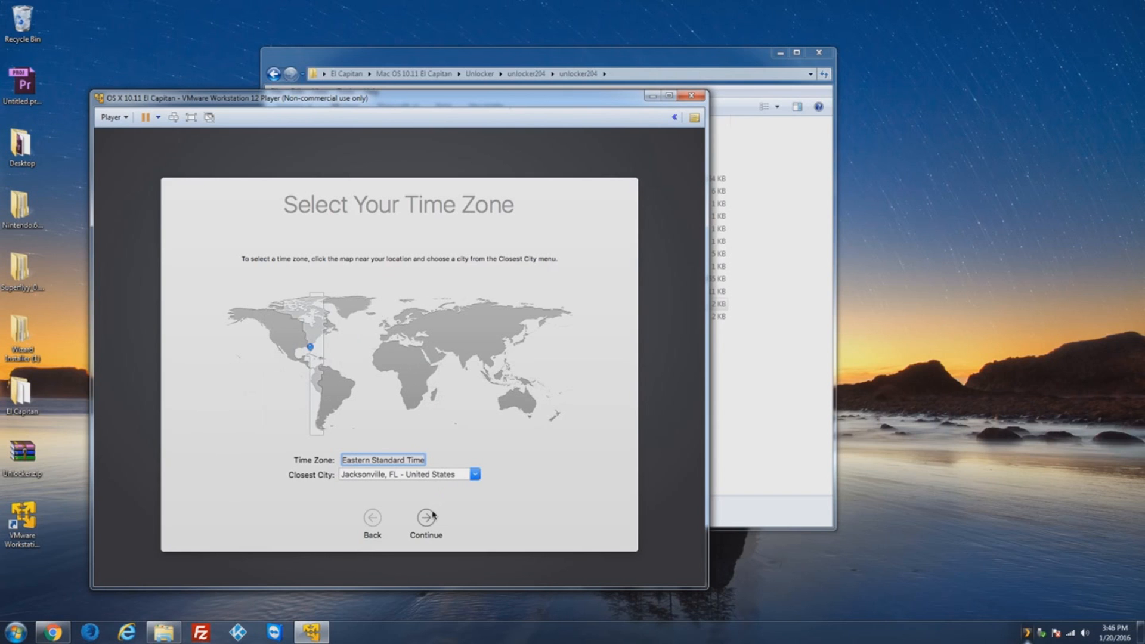
pyautogui.click(428, 519)
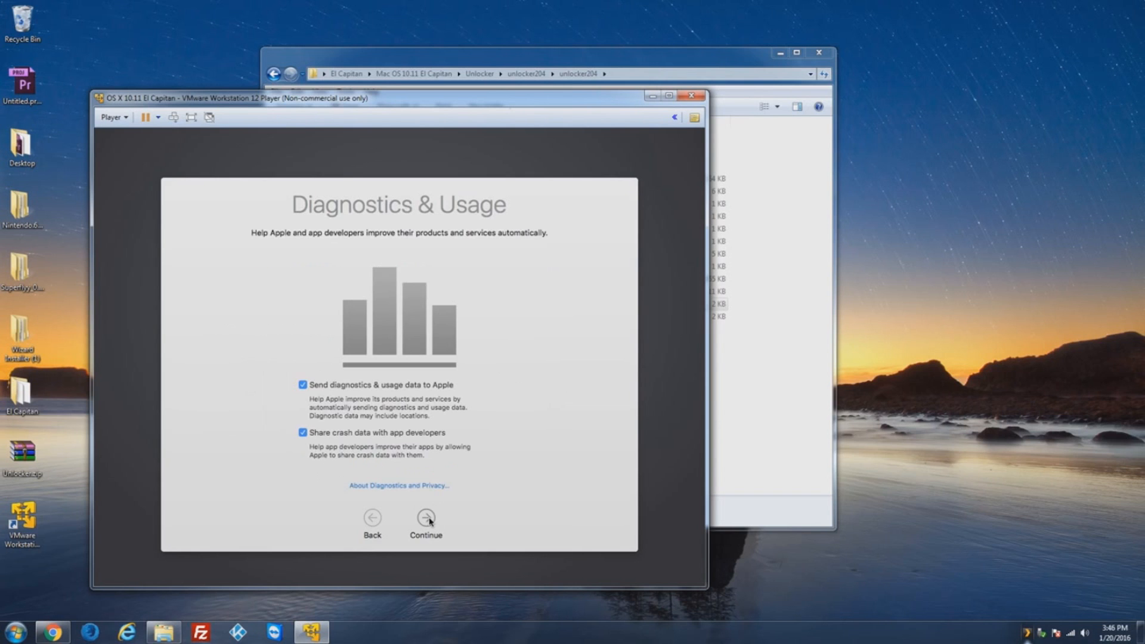
pyautogui.click(311, 388)
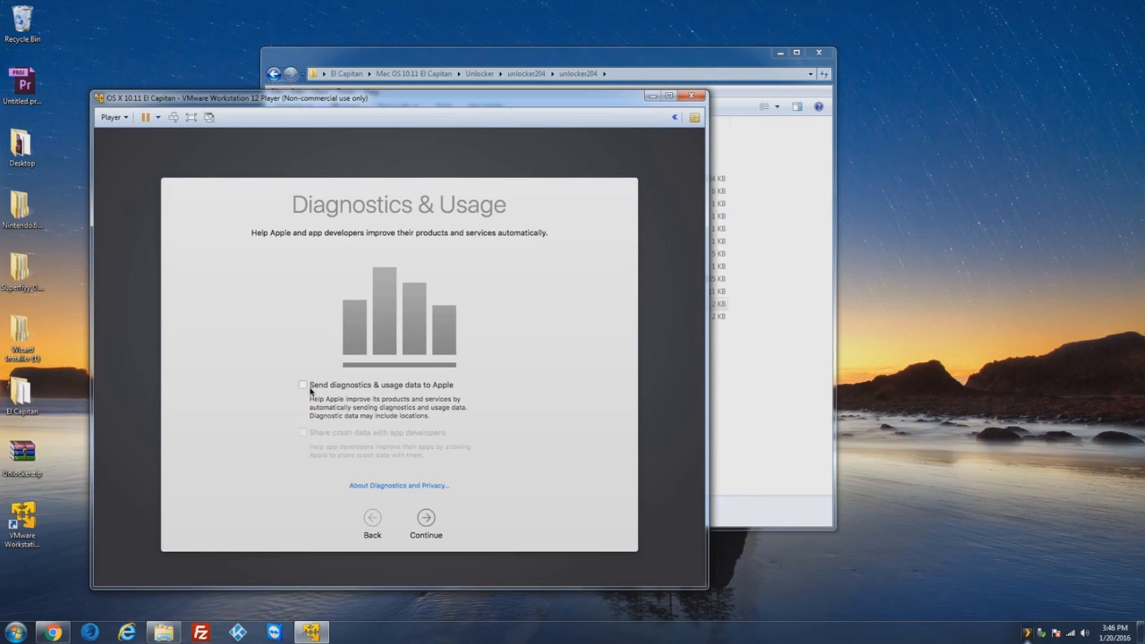
pyautogui.click(423, 516)
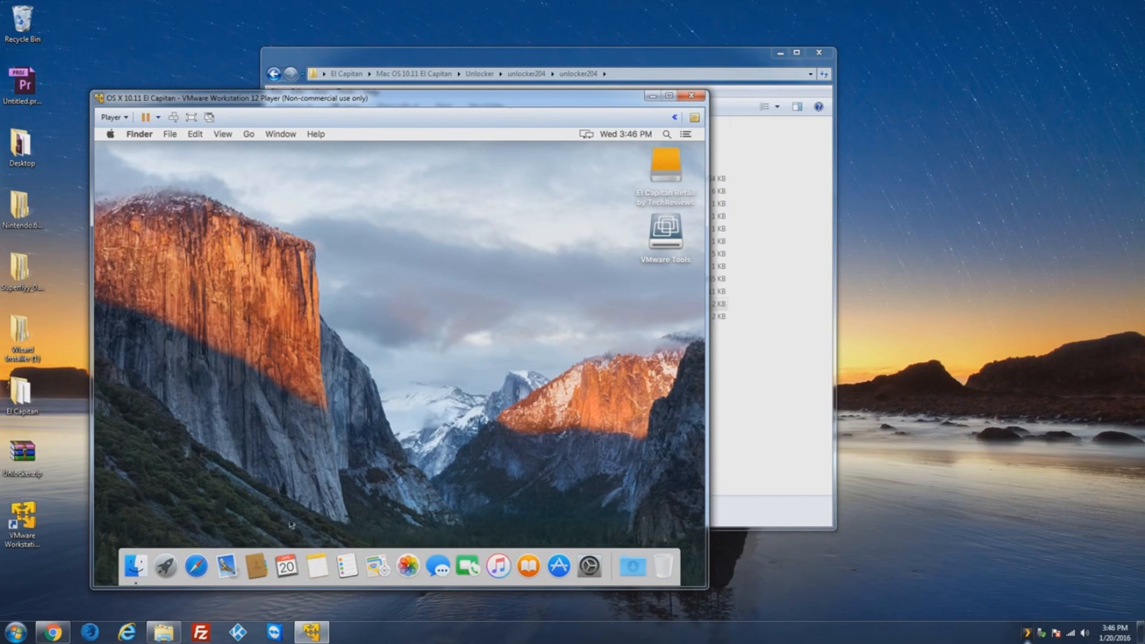
# Step: Open the VMware Tools disk on the guest desktop and launch the Install VMware Tools package
pyautogui.click(166, 566)
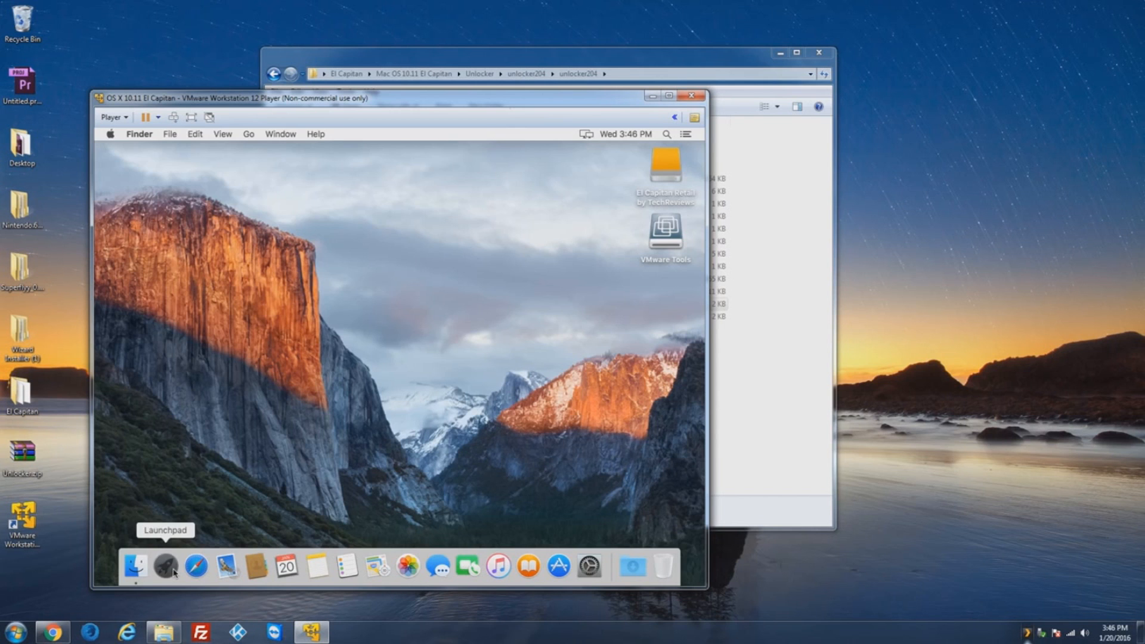
pyautogui.click(167, 568)
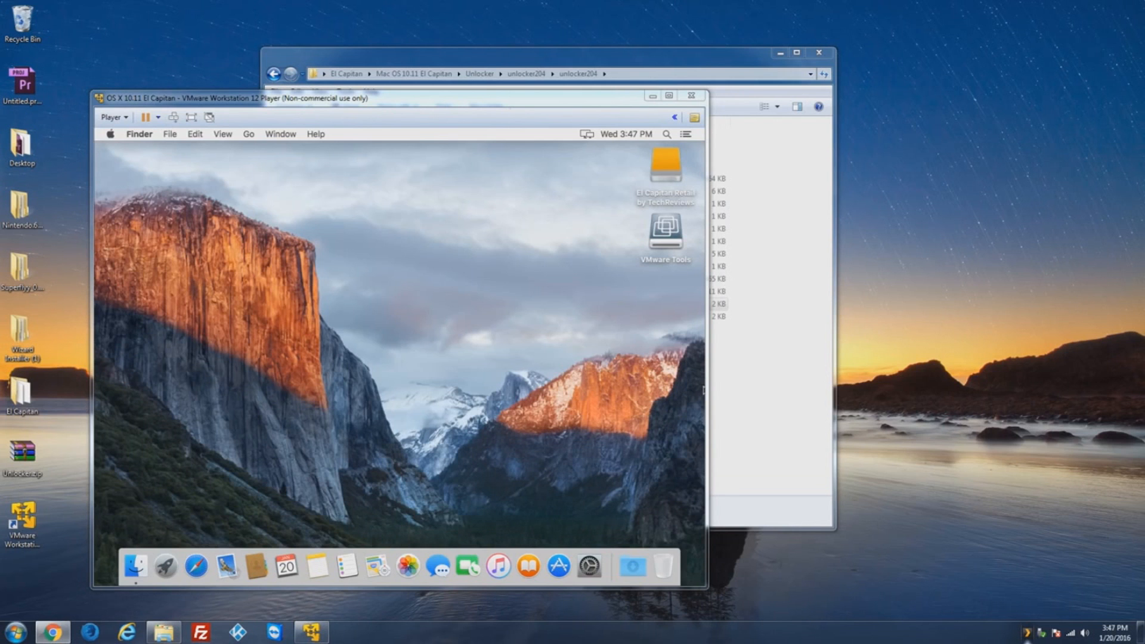
pyautogui.click(485, 350)
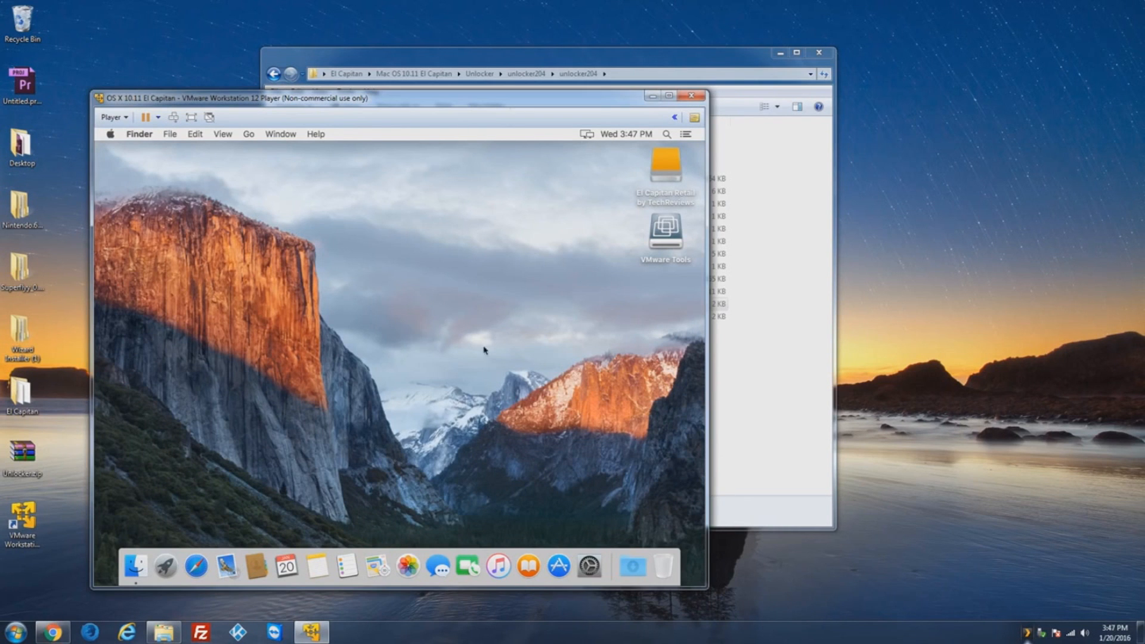
pyautogui.doubleClick(666, 232)
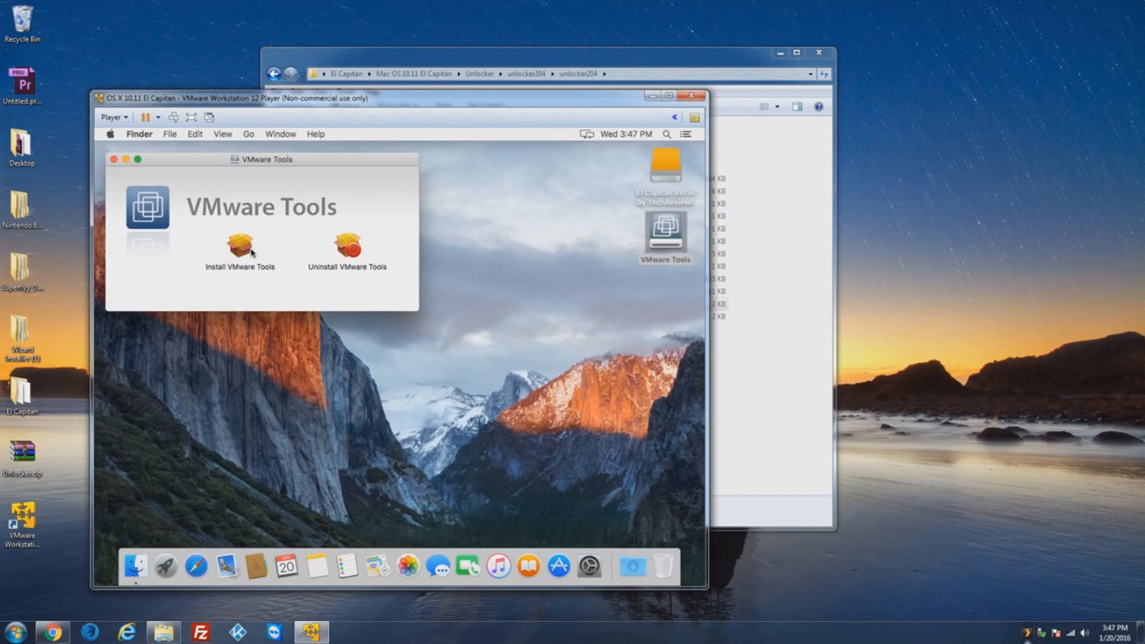
pyautogui.click(238, 246)
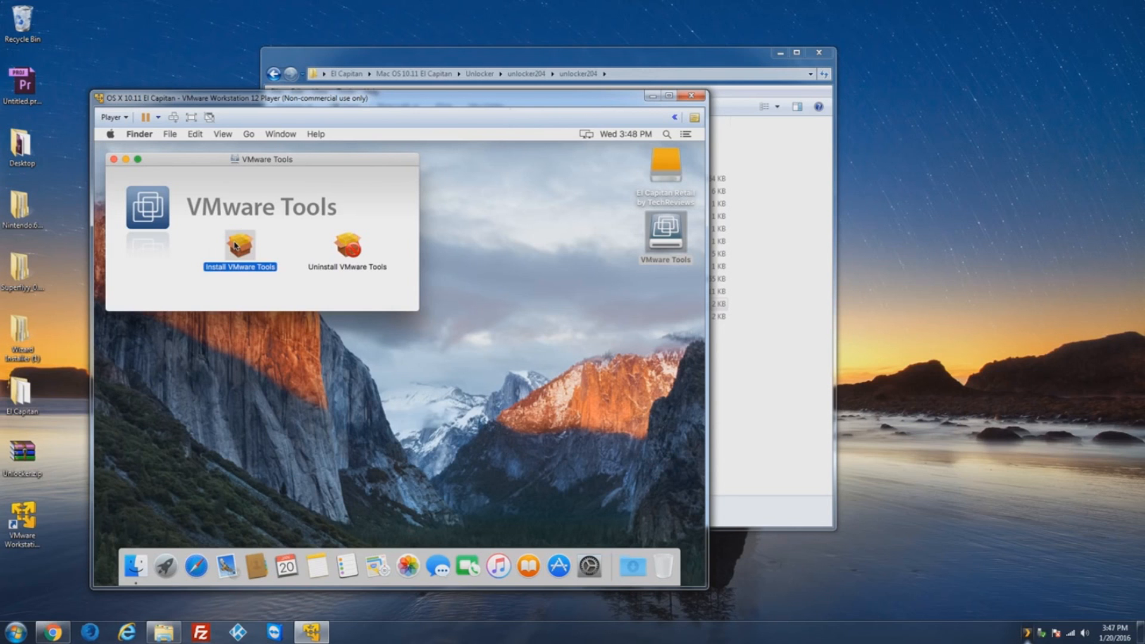
pyautogui.doubleClick(238, 246)
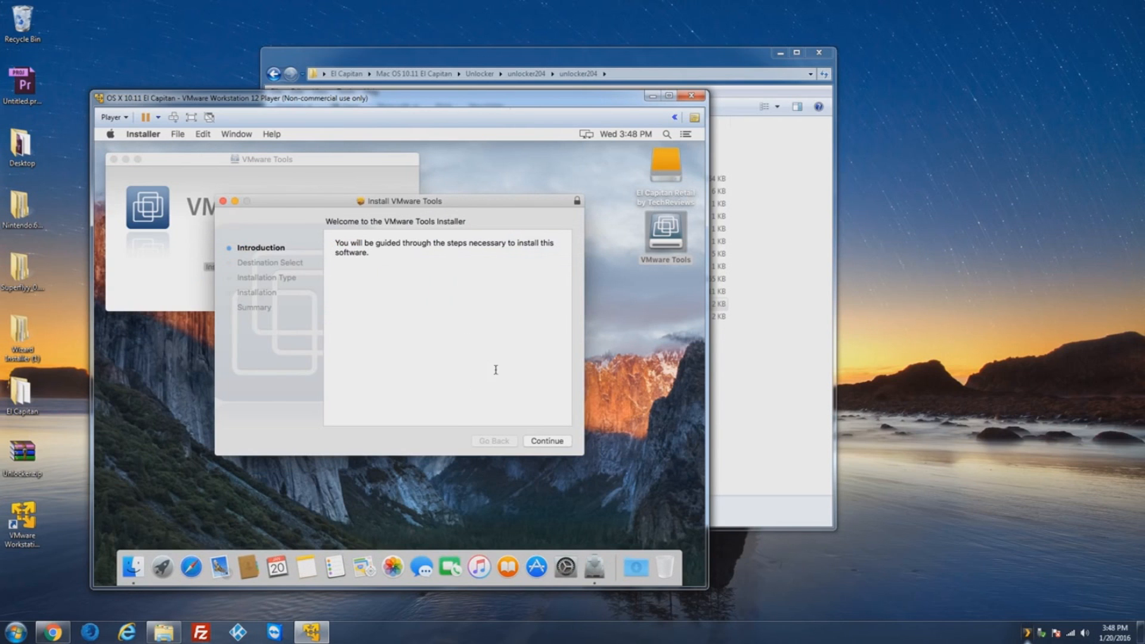
# Step: Run the standard VMware Tools install, authorising with the admin password and accepting the required restart
pyautogui.click(552, 443)
pyautogui.click(553, 443)
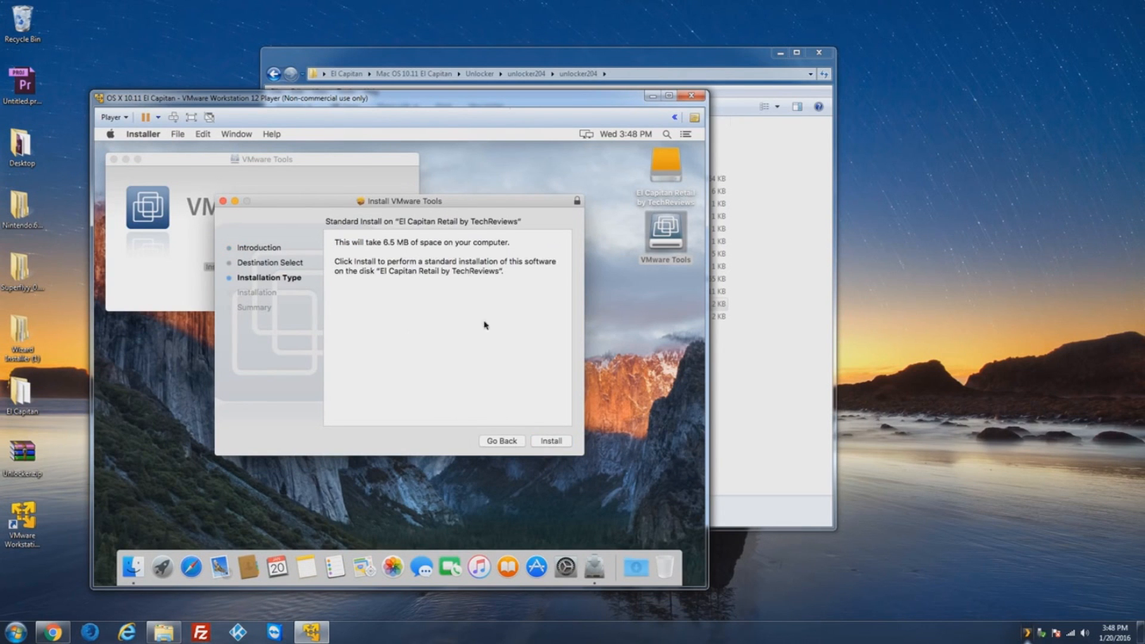
pyautogui.click(545, 441)
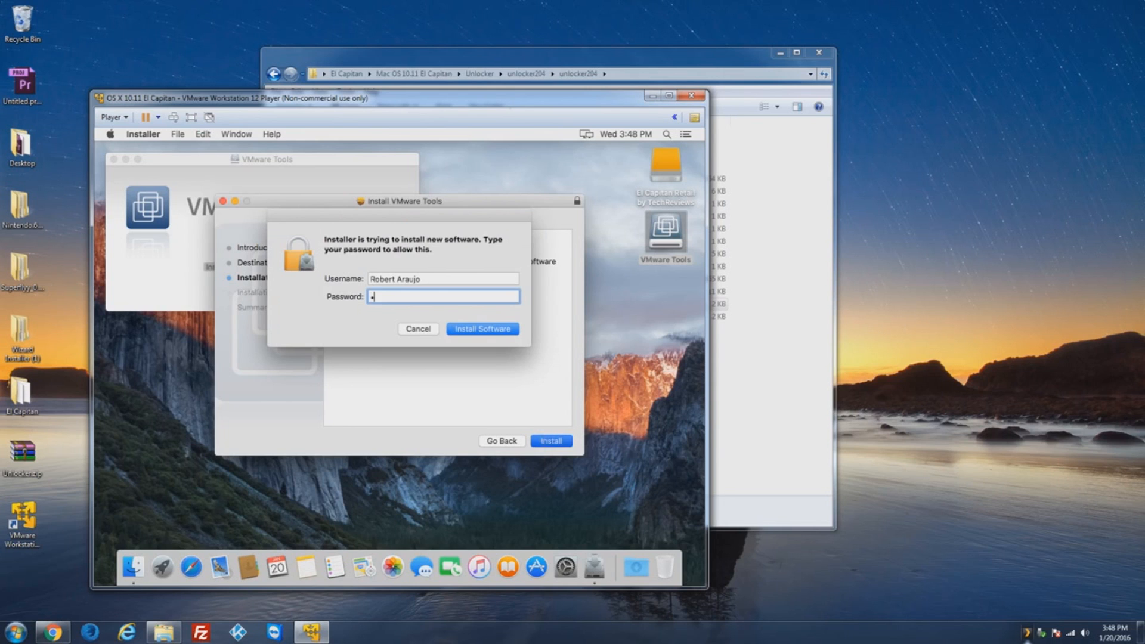
pyautogui.write('•••••••••••')
pyautogui.press('Return')
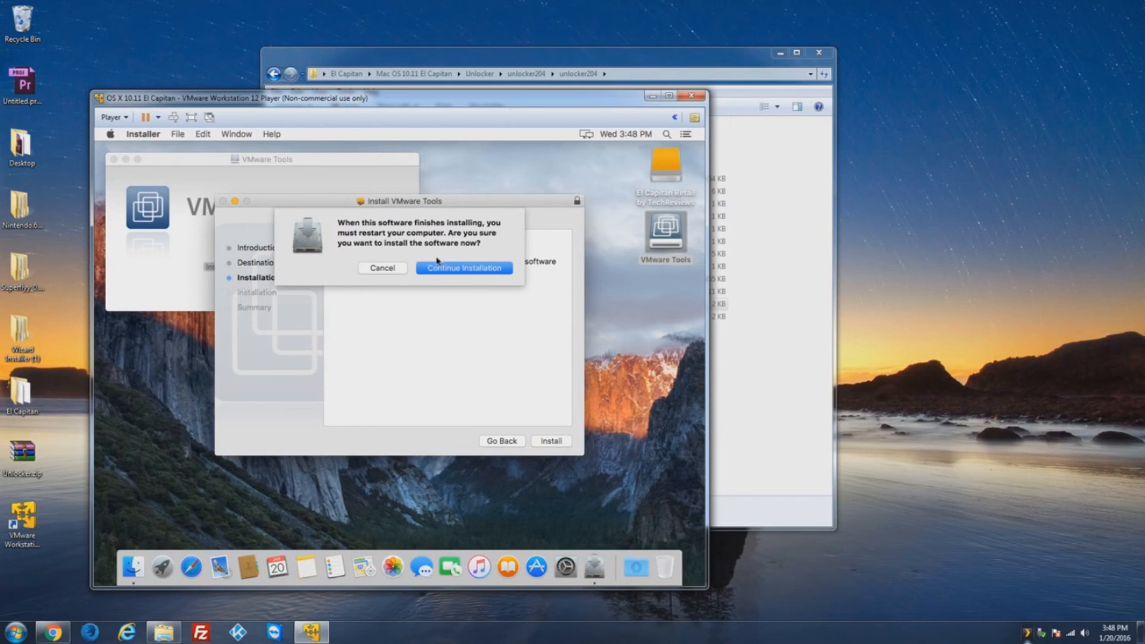
pyautogui.click(463, 268)
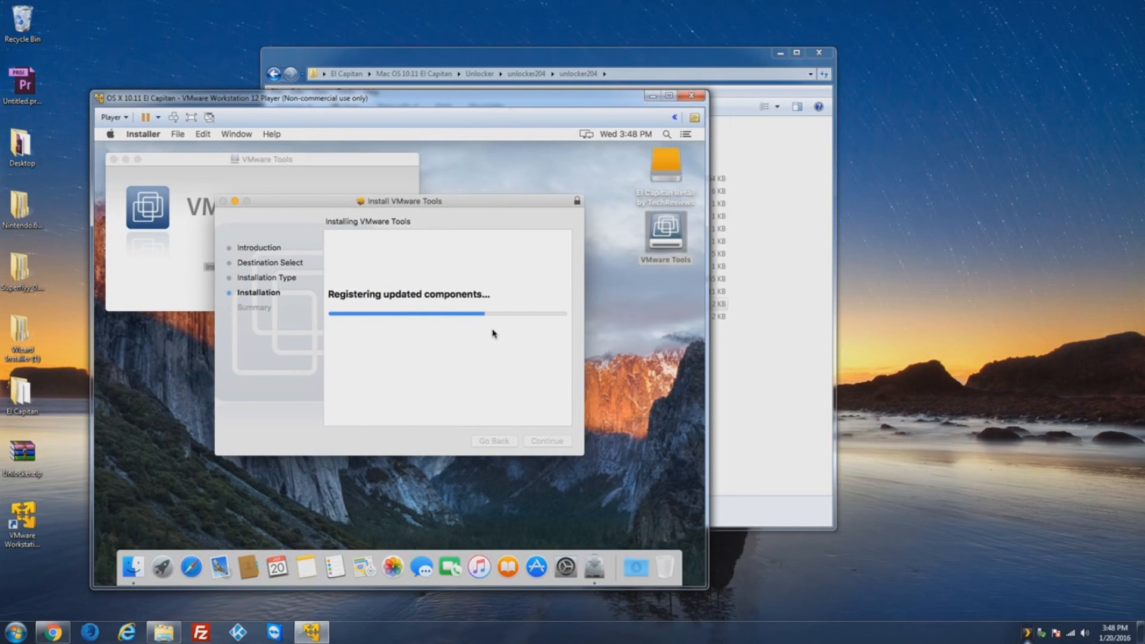
pyautogui.click(957, 341)
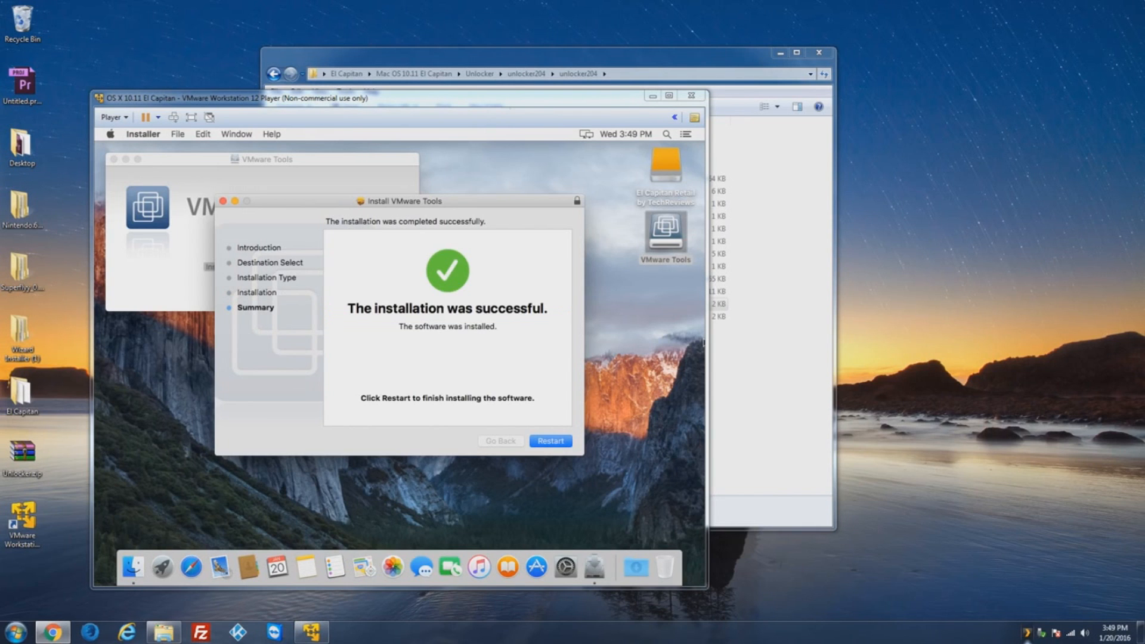
pyautogui.click(616, 411)
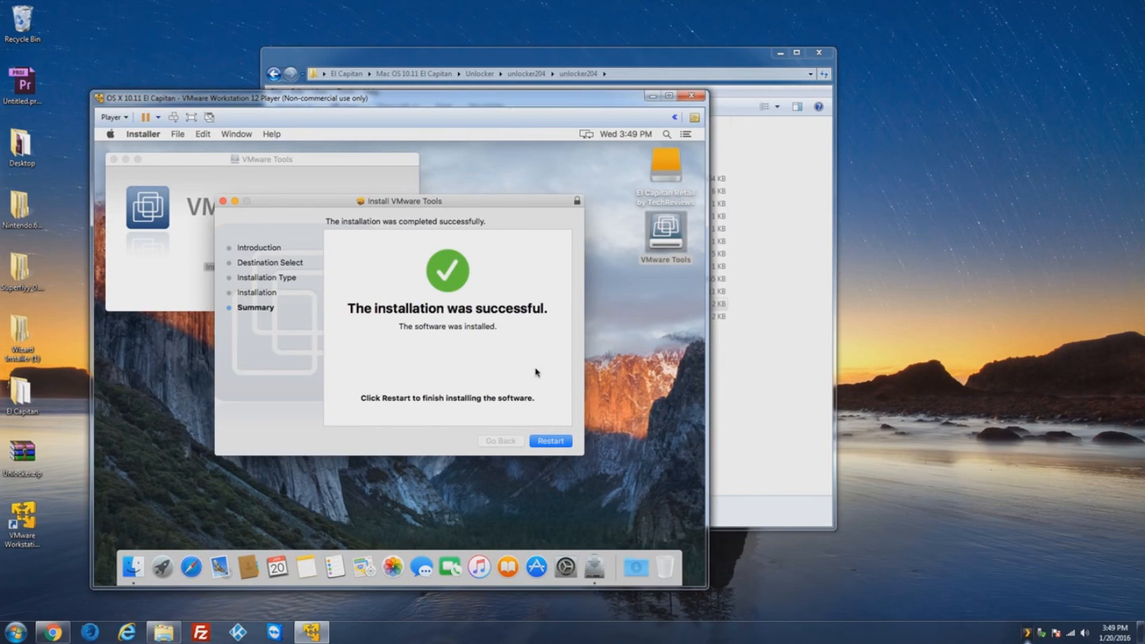
# Step: Restart the El Capitan guest, log back in with the account password, and open Launchpad
pyautogui.click(550, 444)
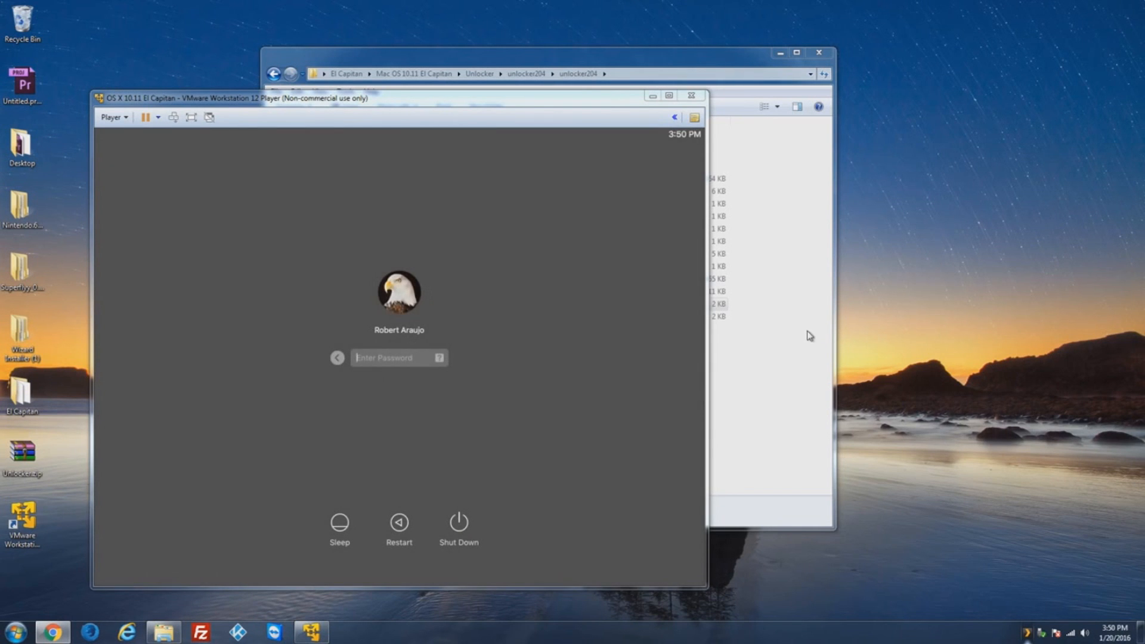
pyautogui.click(629, 280)
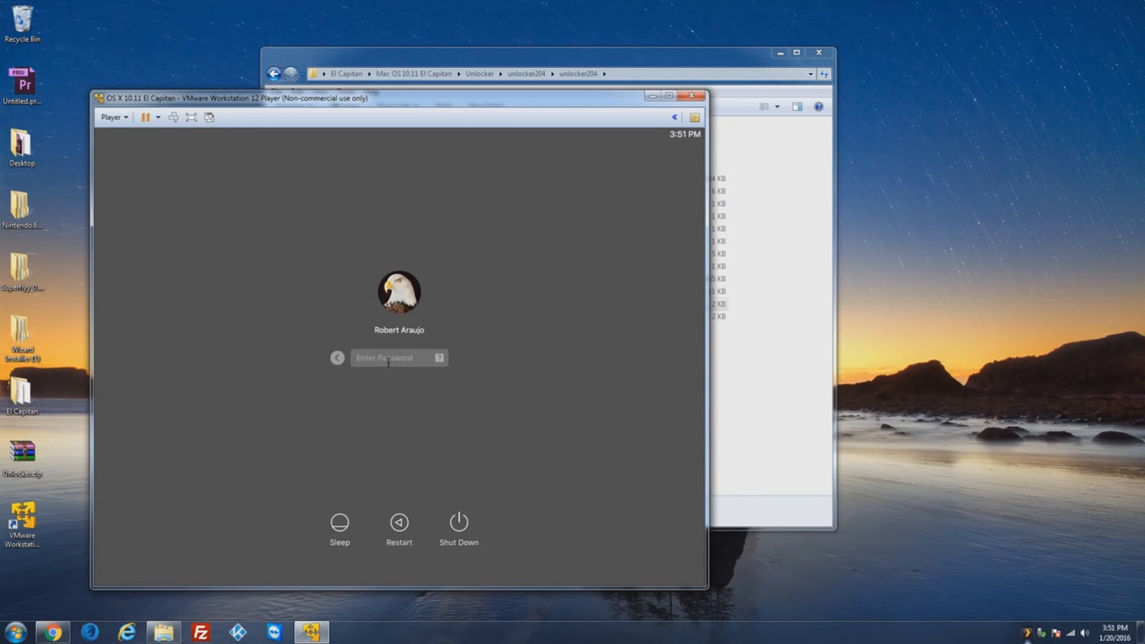
pyautogui.write('************')
pyautogui.press('Return')
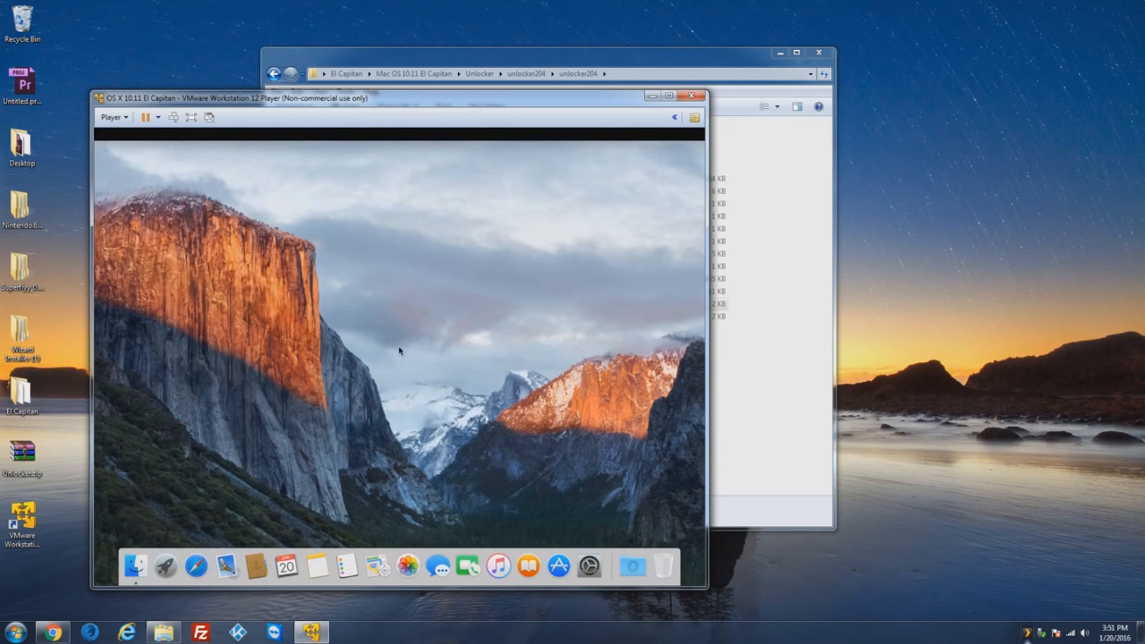
pyautogui.click(166, 565)
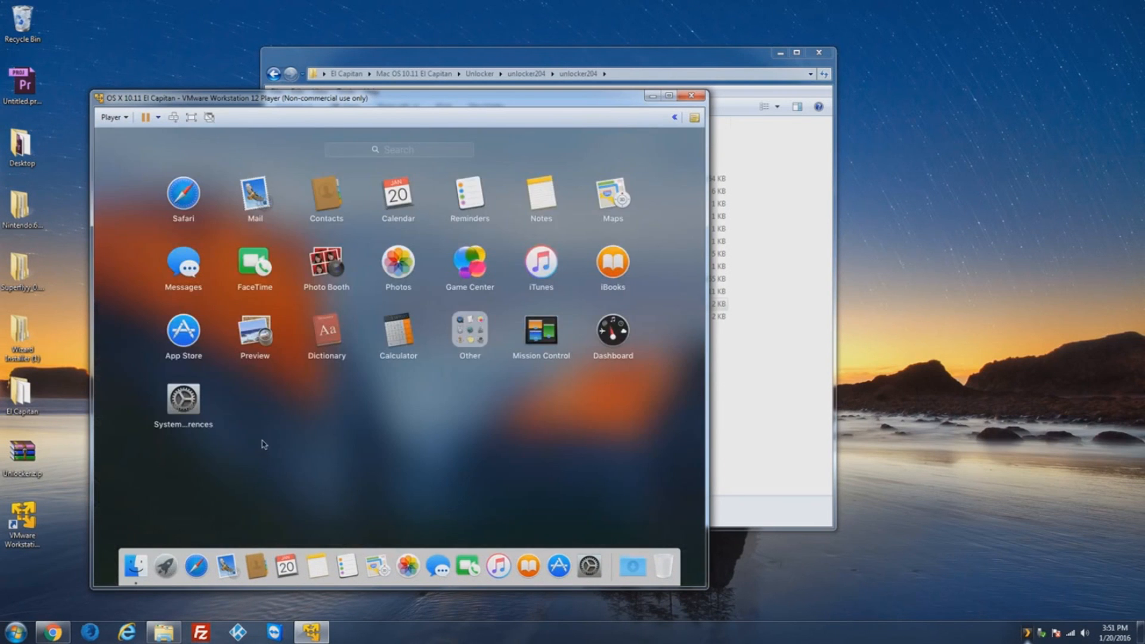
# Step: Close Launchpad, go full screen, and enable 'Automatically hide and show the Dock' in Dock preferences
pyautogui.click(165, 565)
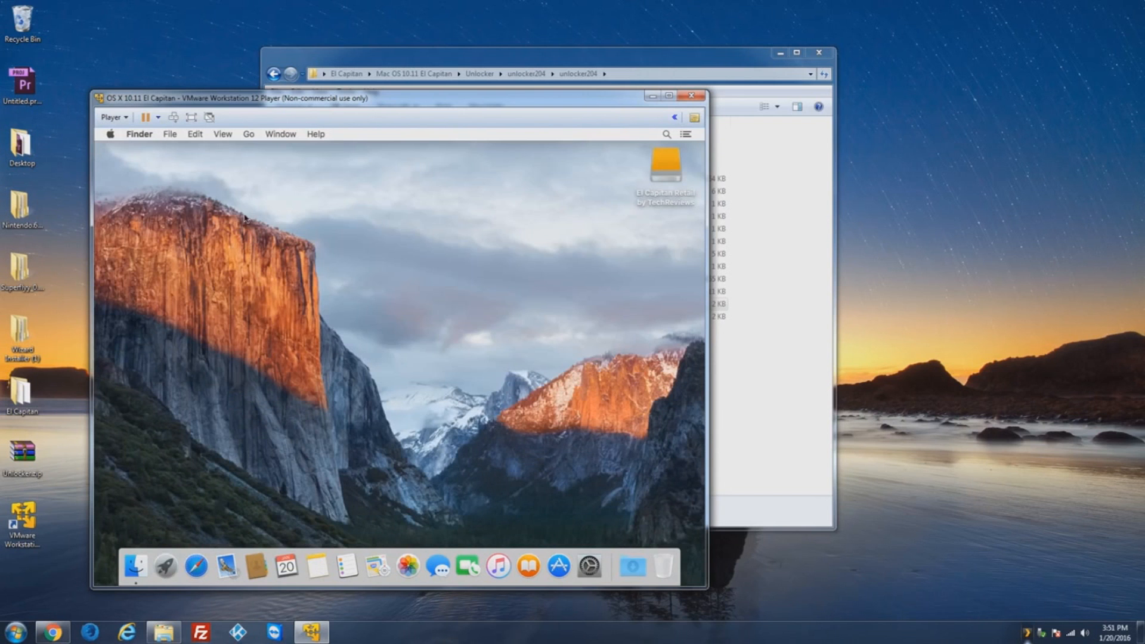
pyautogui.click(190, 117)
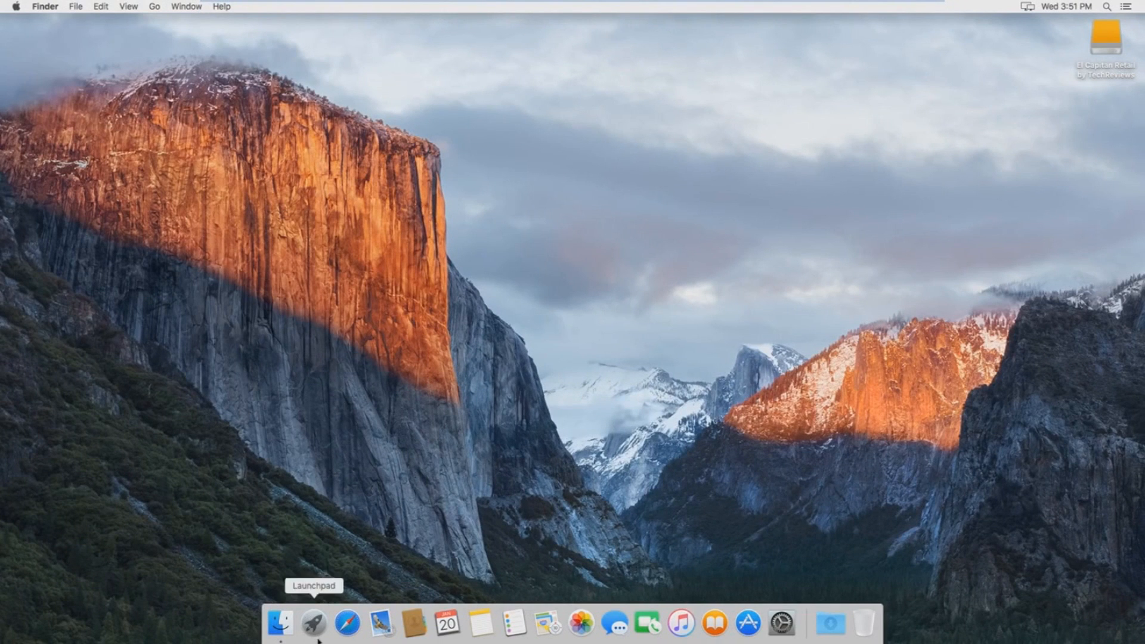
pyautogui.click(782, 623)
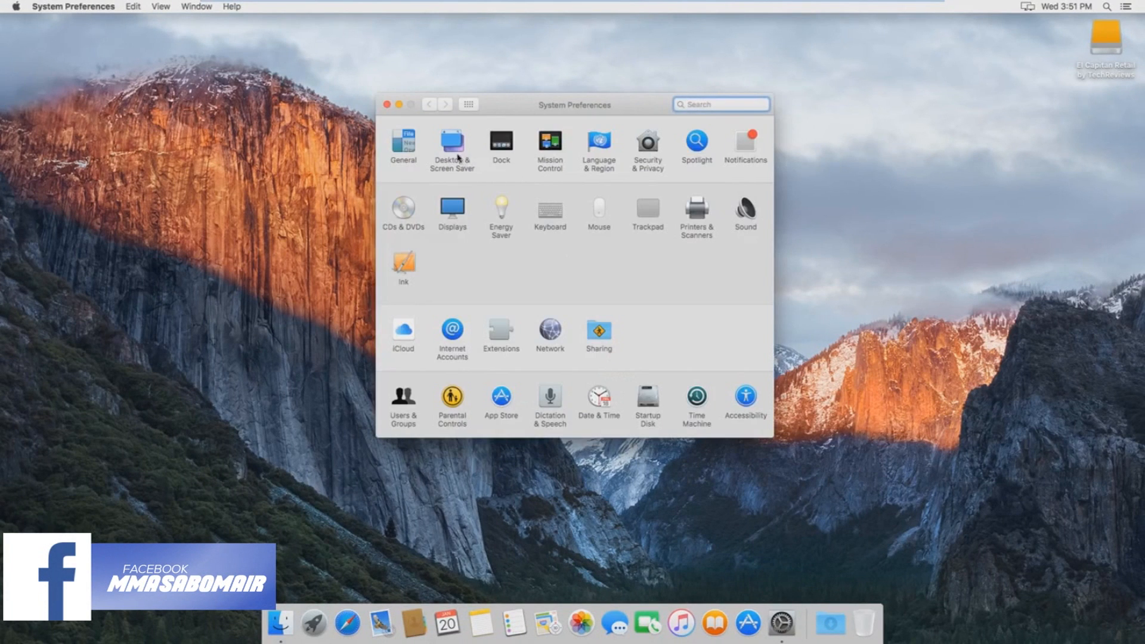
pyautogui.click(500, 142)
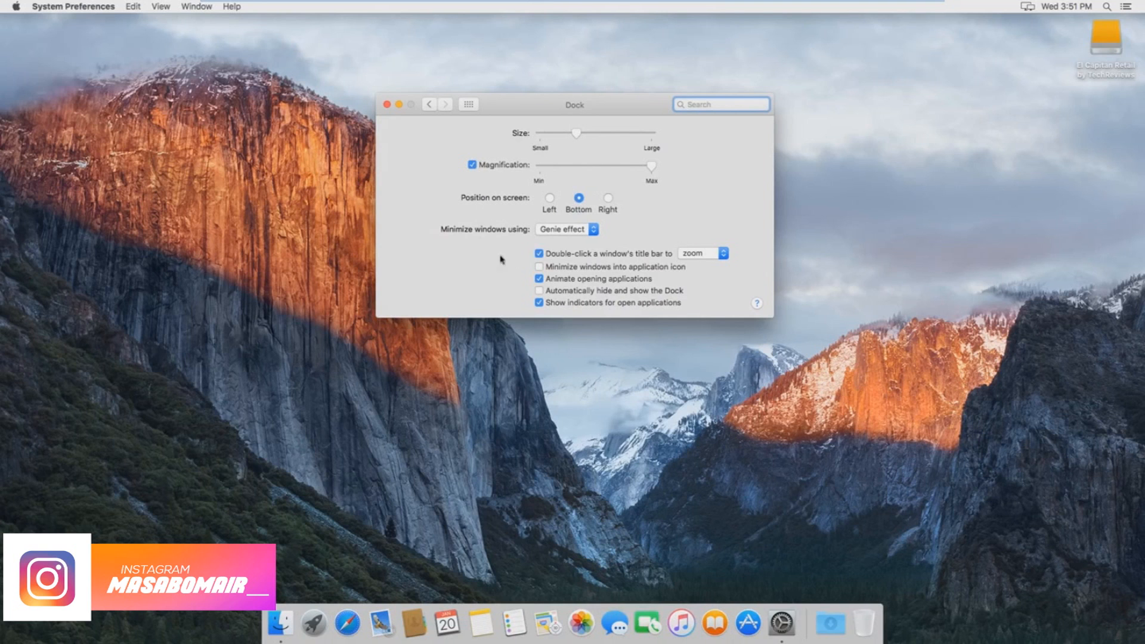
pyautogui.click(594, 291)
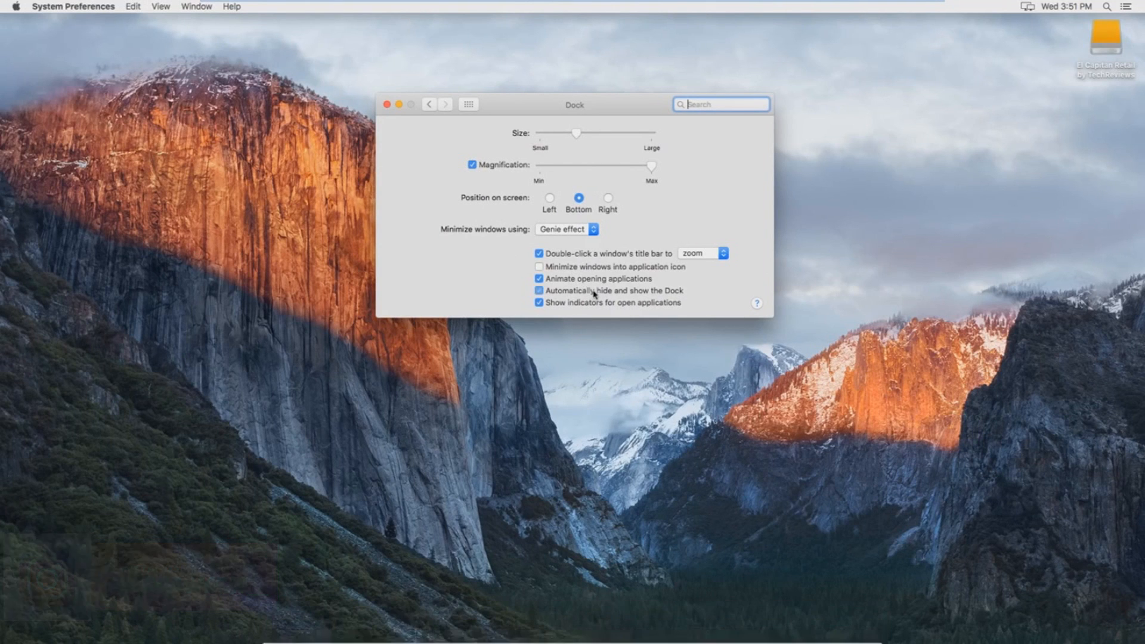
pyautogui.click(386, 104)
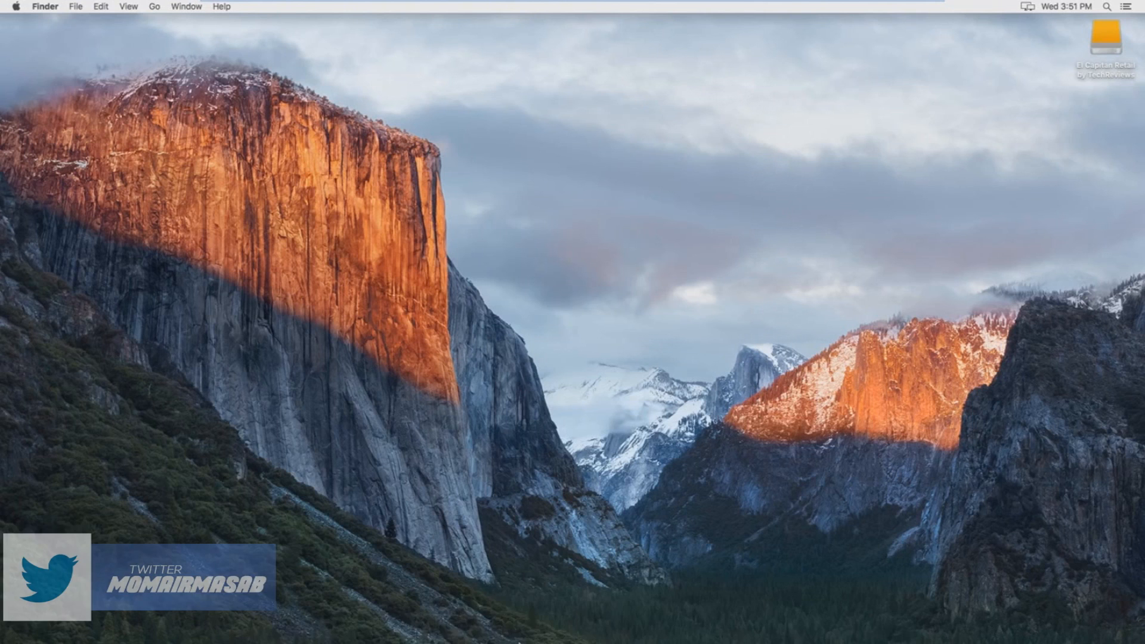
pyautogui.moveTo(477, 638)
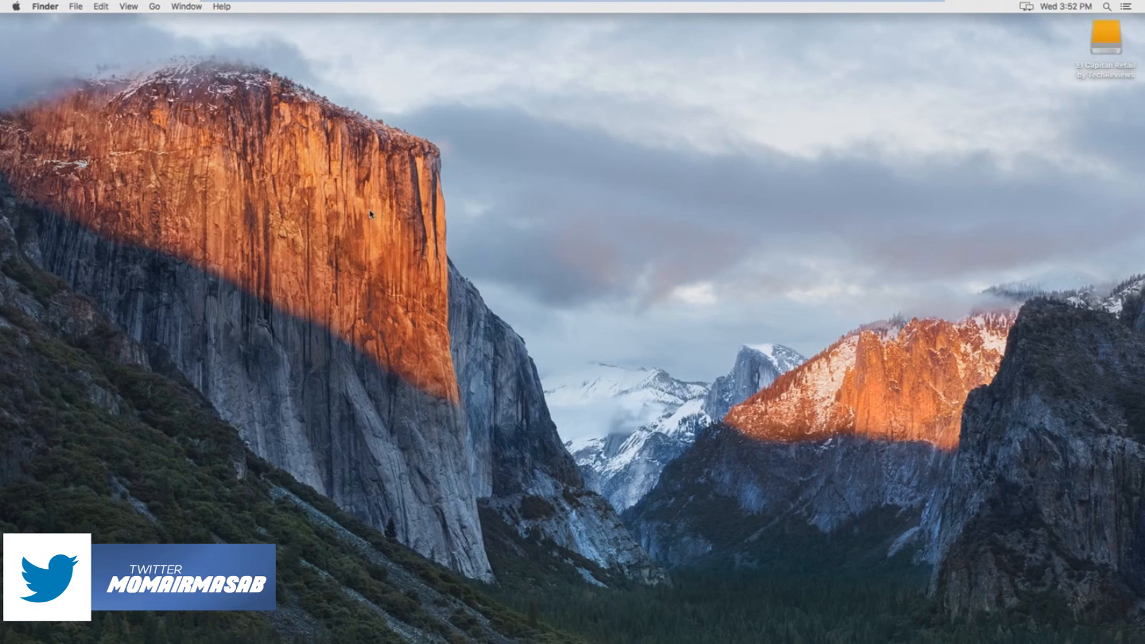
pyautogui.click(17, 7)
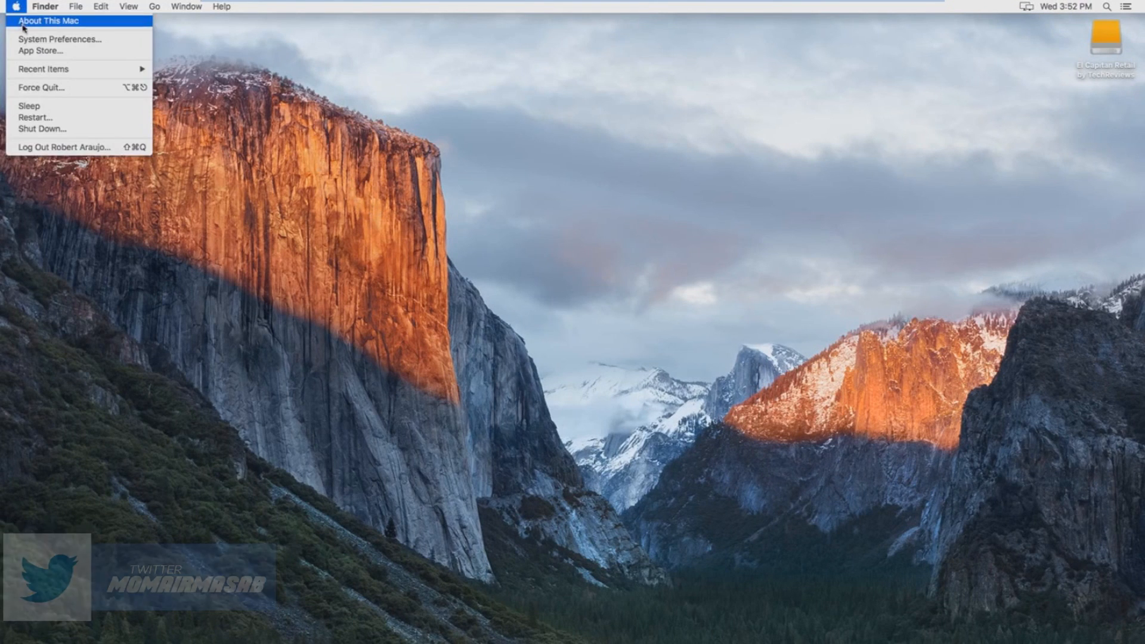
pyautogui.click(26, 25)
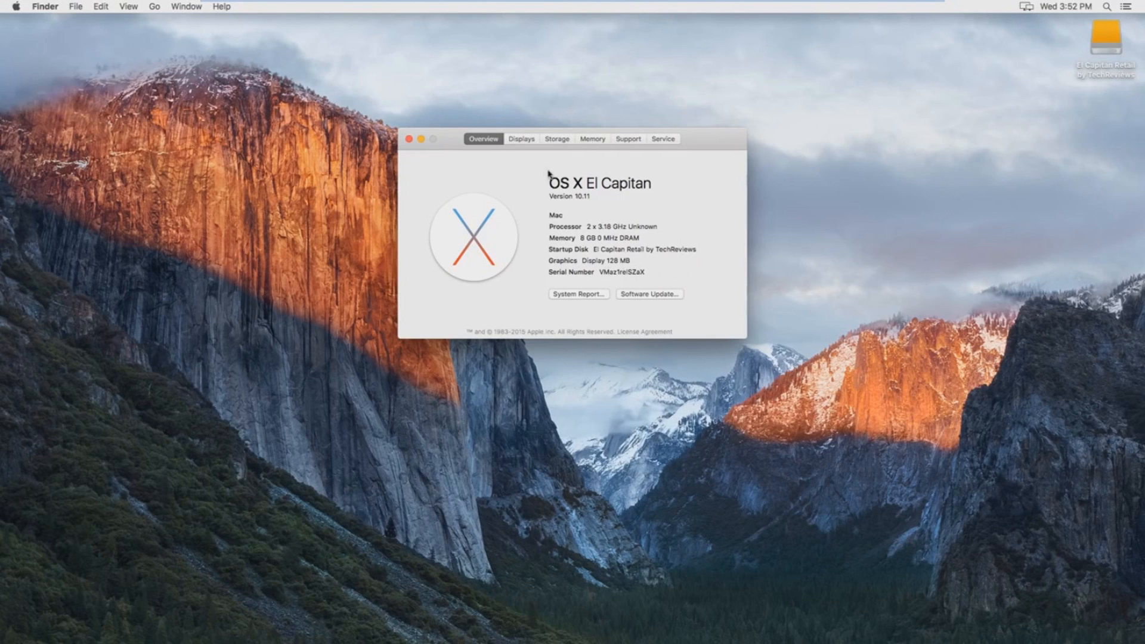
pyautogui.click(557, 139)
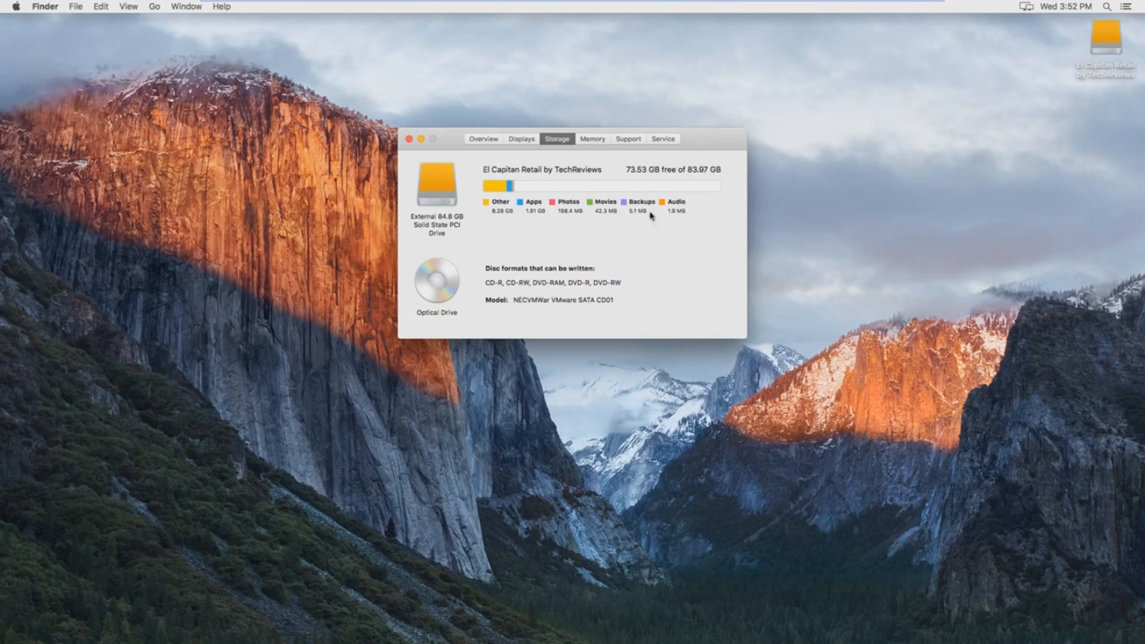
pyautogui.click(588, 141)
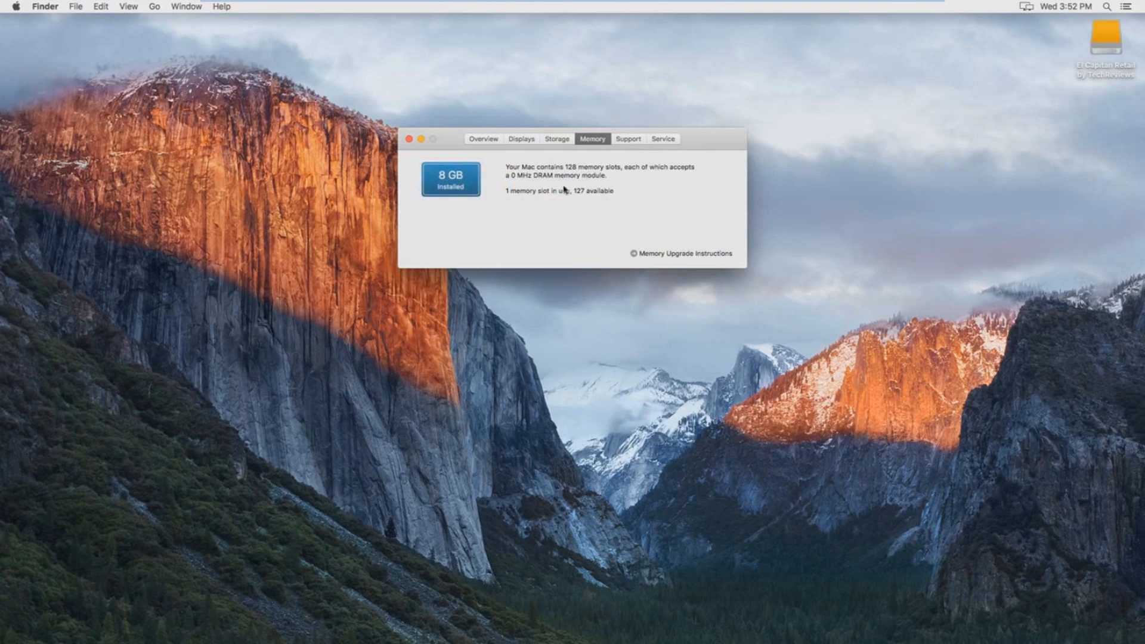
pyautogui.click(524, 143)
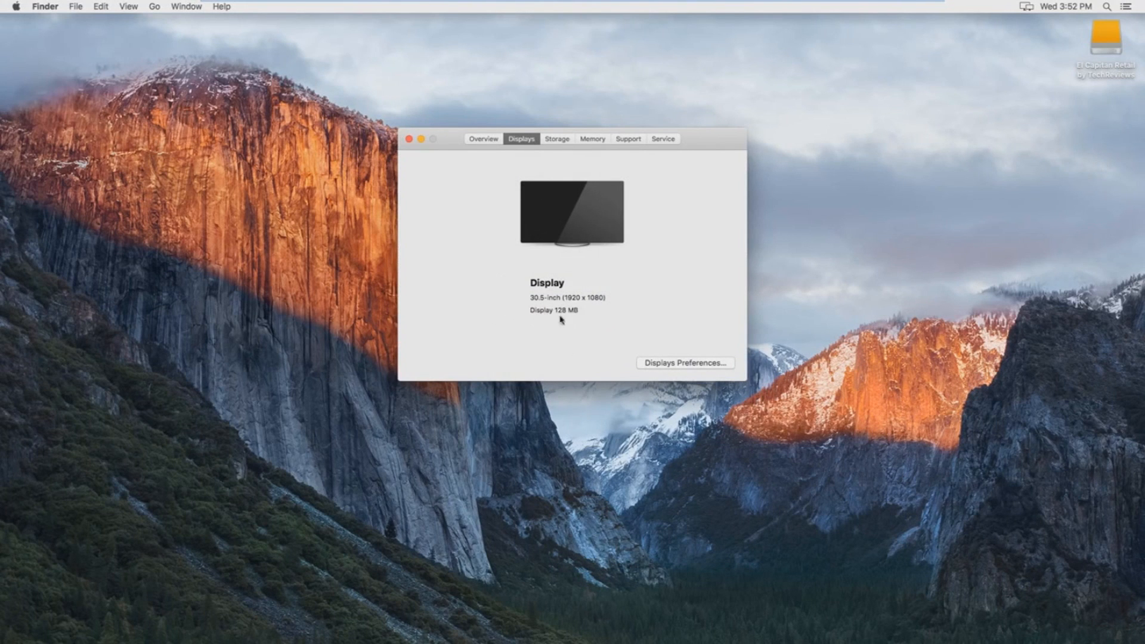
pyautogui.click(409, 139)
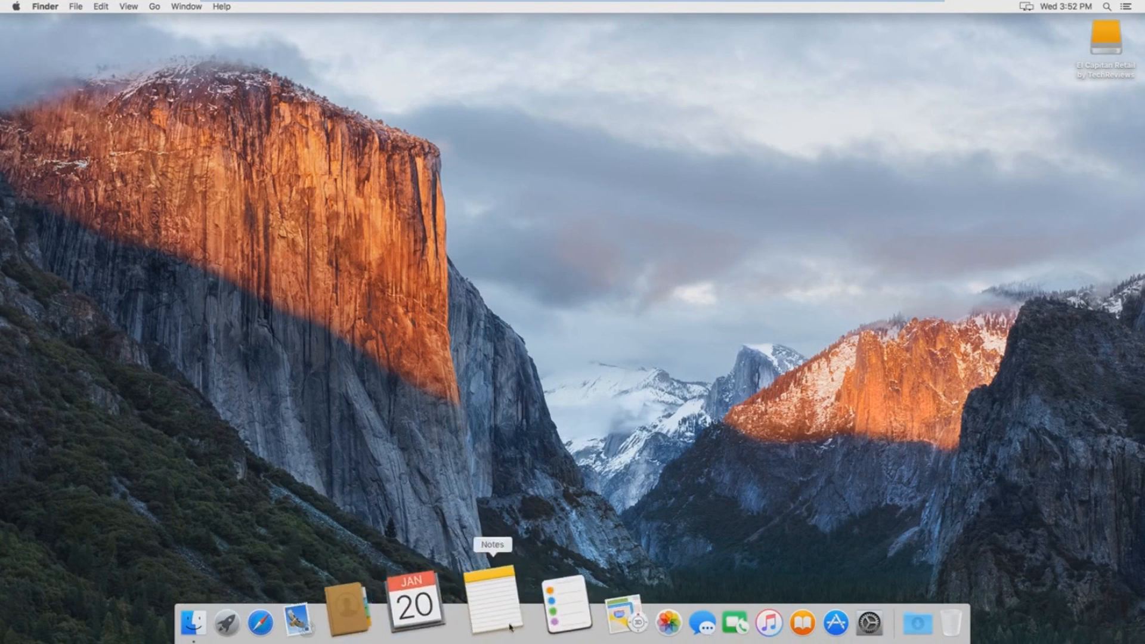
# Step: Search the App Store for 'xcode' and choose GET on the free Xcode app
pyautogui.click(749, 617)
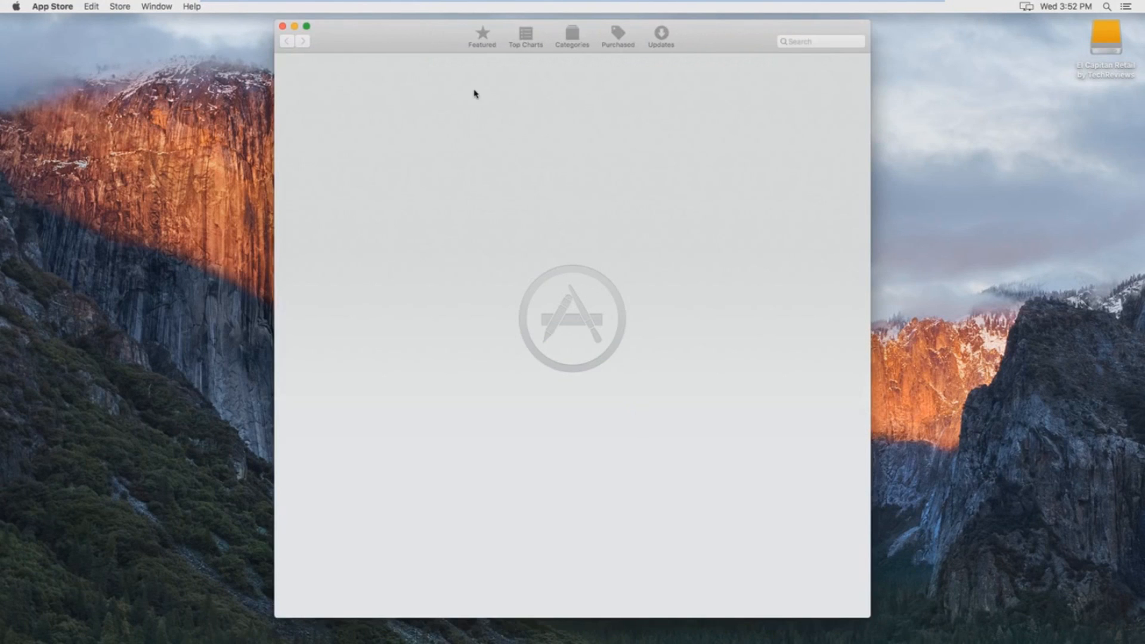
pyautogui.click(804, 45)
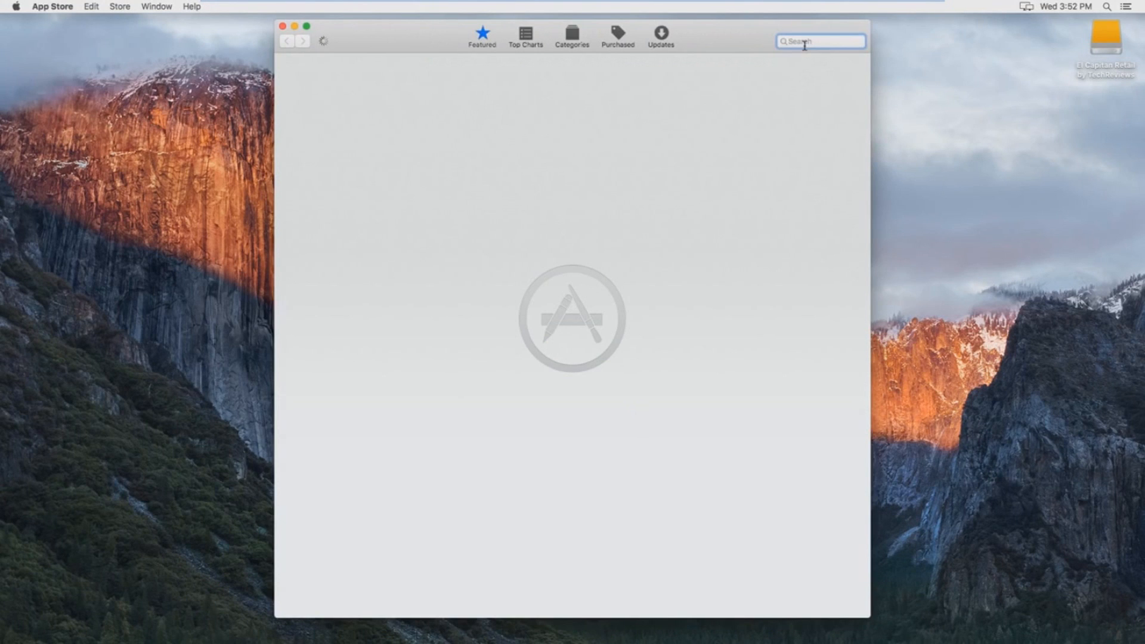
pyautogui.write('xcode')
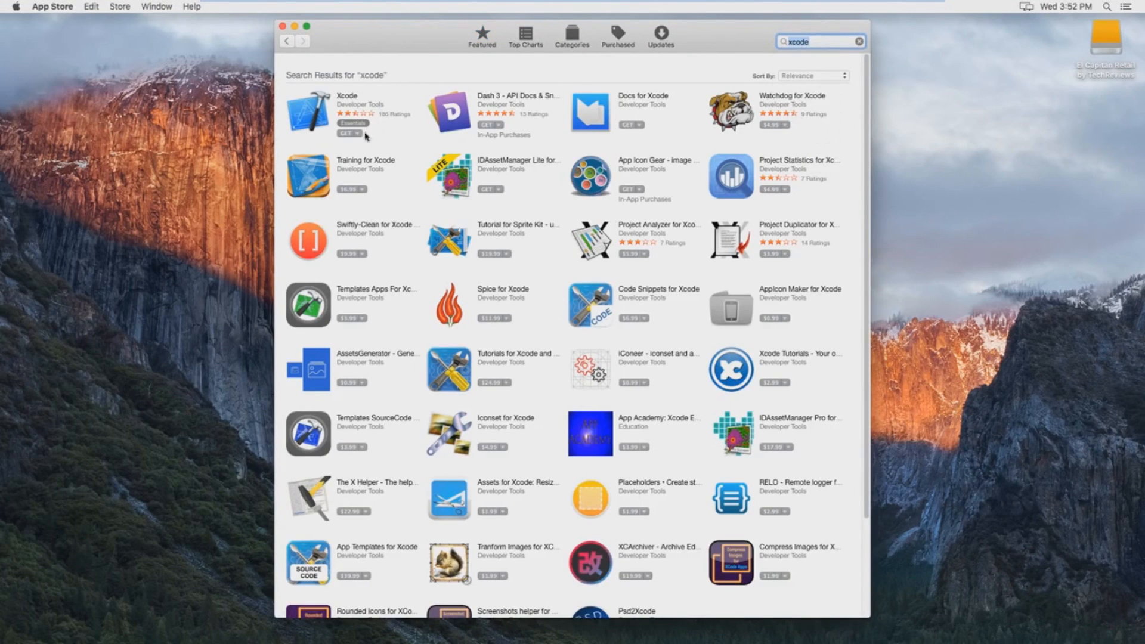
pyautogui.click(352, 134)
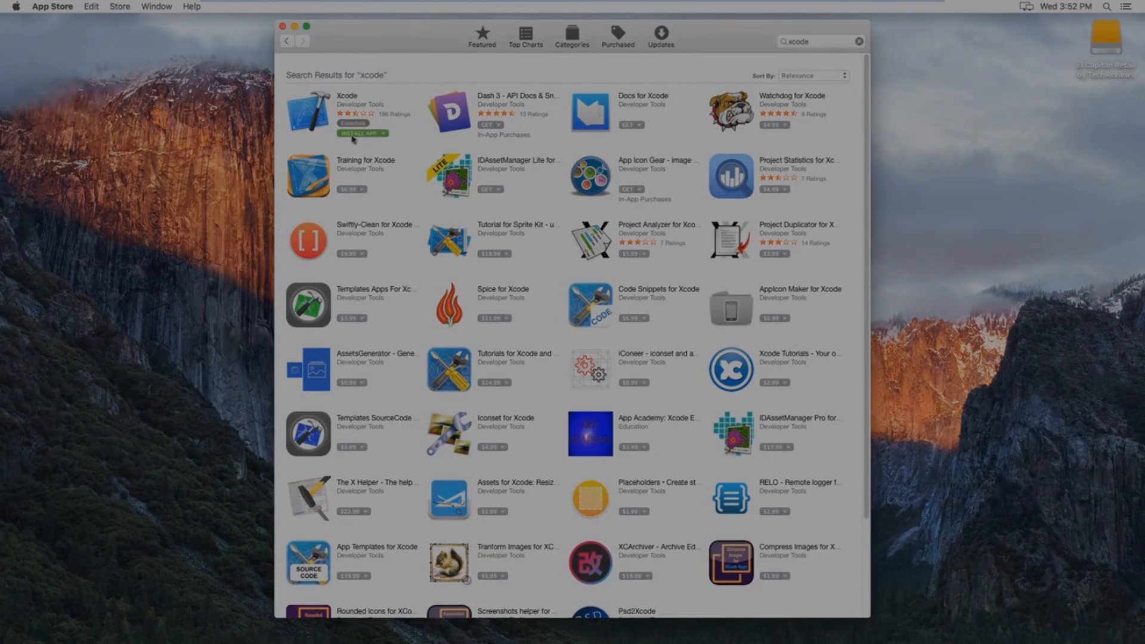